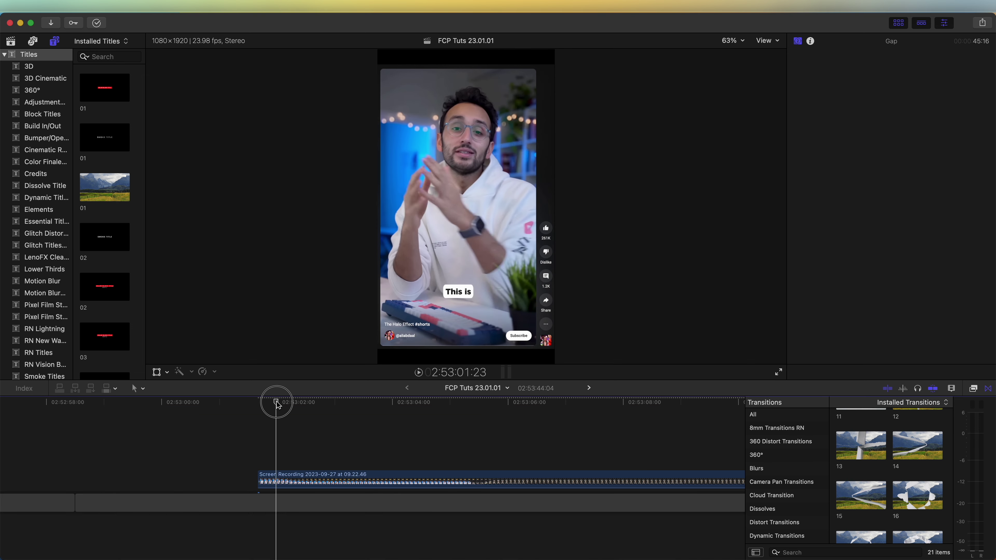
Step: Apply the Scene Removal Mask effect from the Masks and Keying category to the C1553 clip
drag(278, 405, 347, 406)
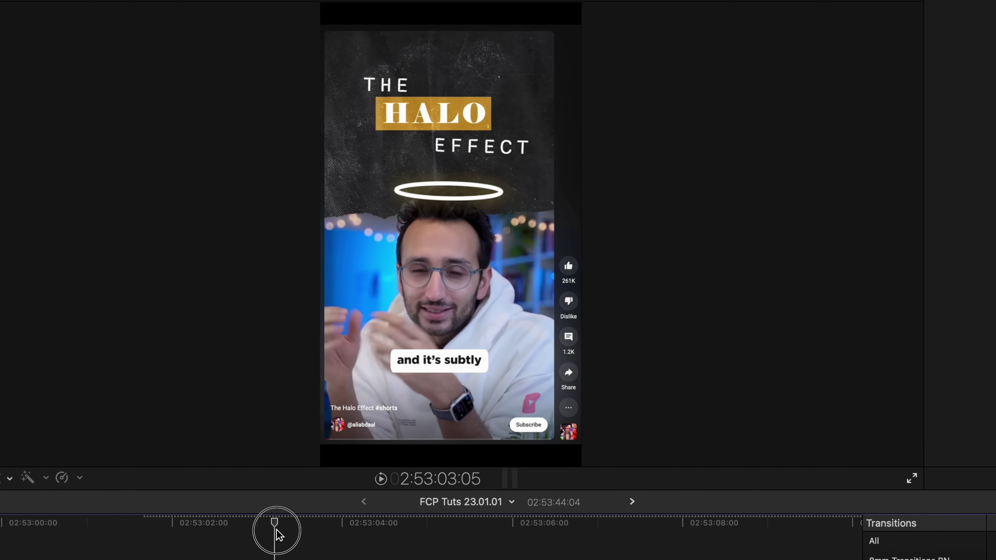
drag(277, 531, 197, 526)
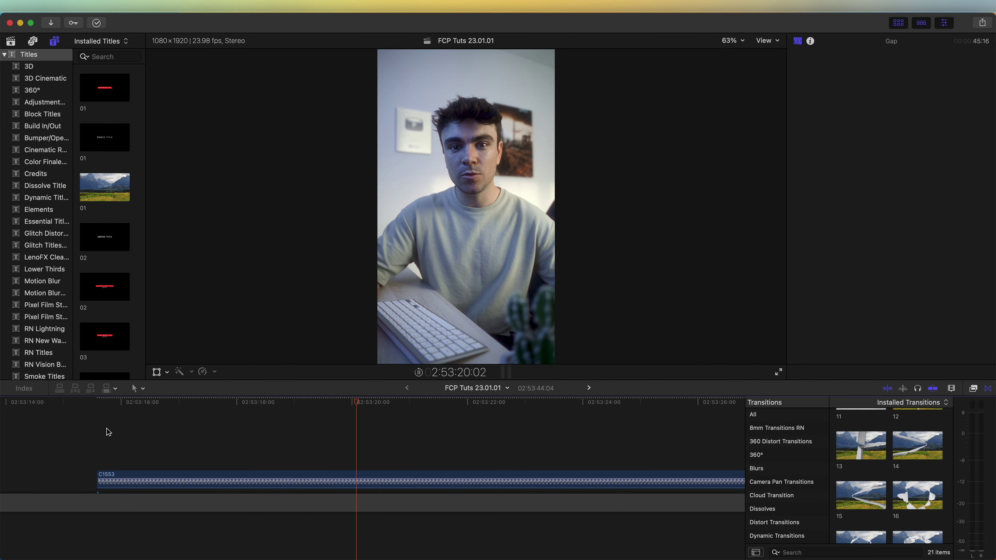
click(214, 496)
click(222, 487)
click(210, 483)
click(973, 389)
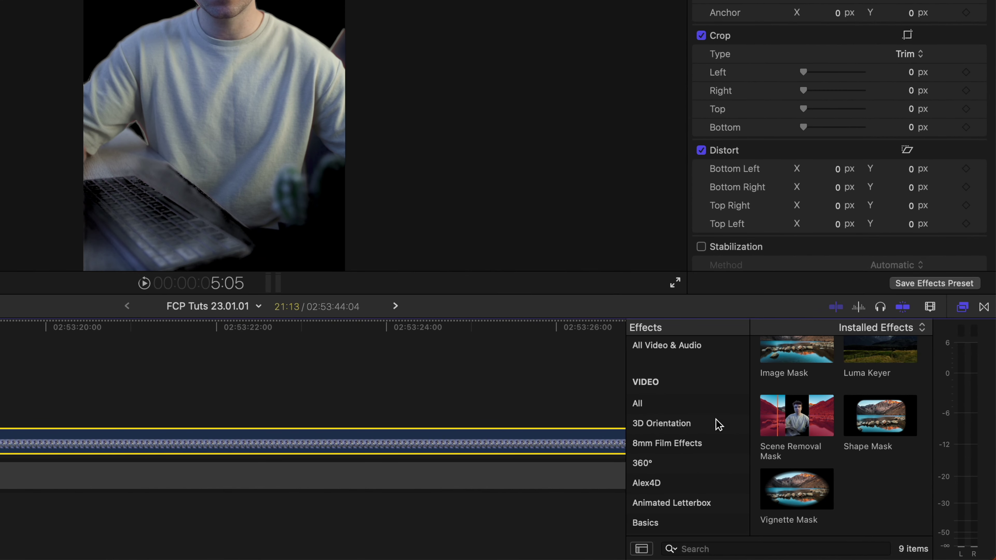
scroll(716, 423, down, 10)
scroll(715, 419, up, 4)
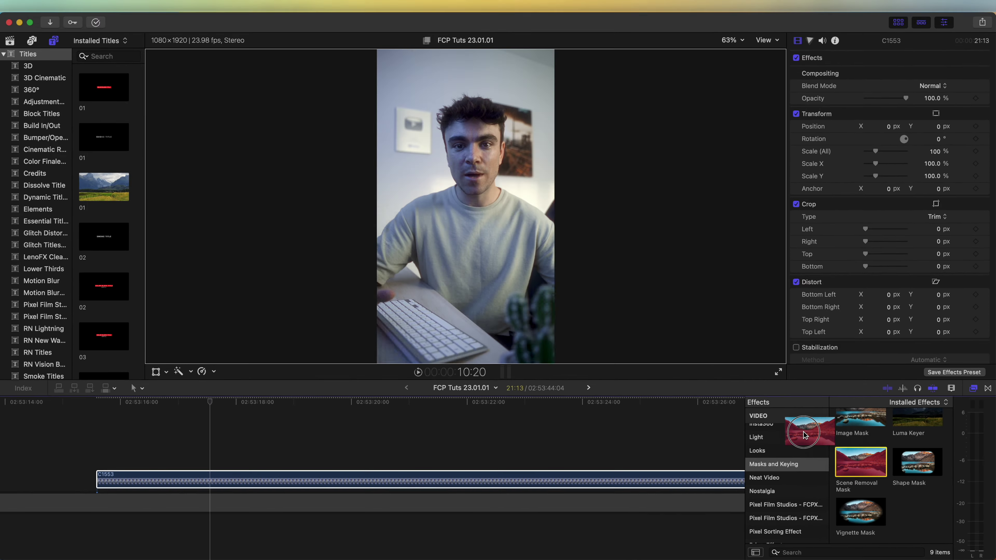
drag(798, 425, 279, 481)
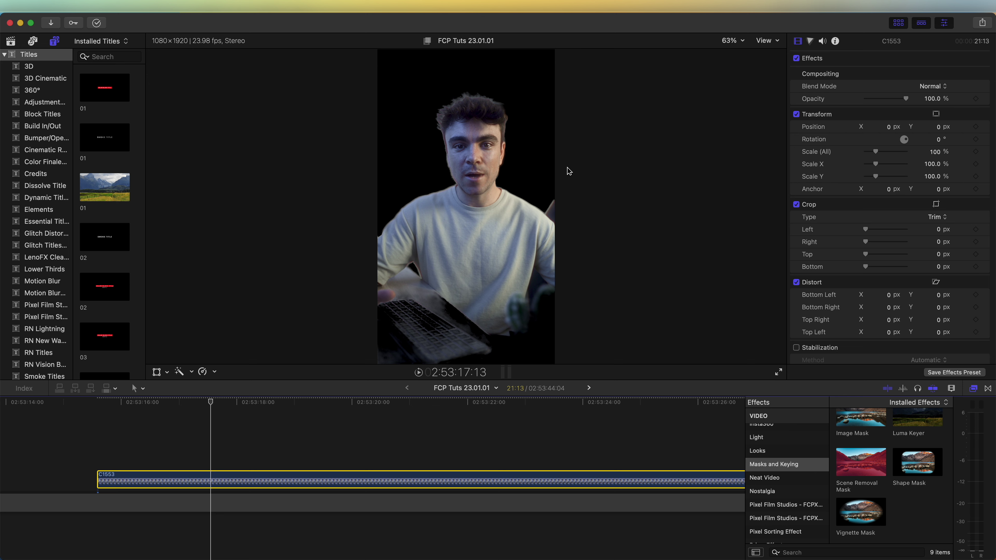
Step: Apply the Matte Magic effect from the RN Effects Expansion Pack to the C1553 clip
key(Right)
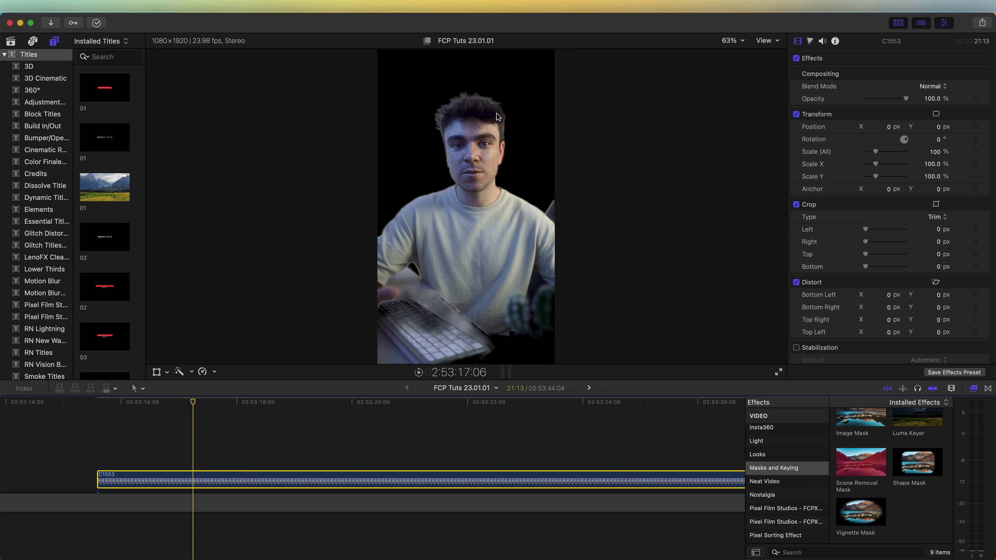
scroll(788, 470, down, 5)
click(794, 468)
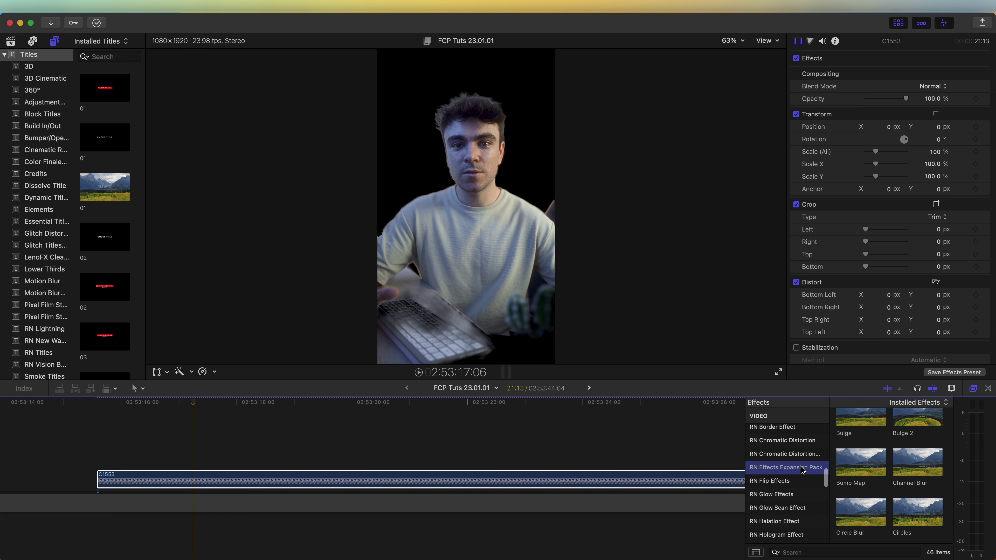
scroll(873, 468, down, 10)
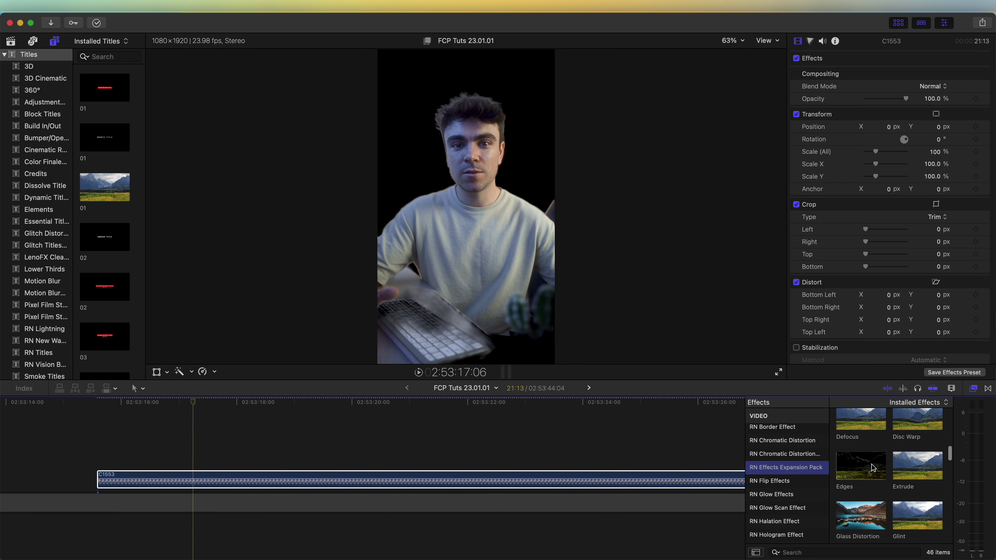
scroll(873, 468, down, 8)
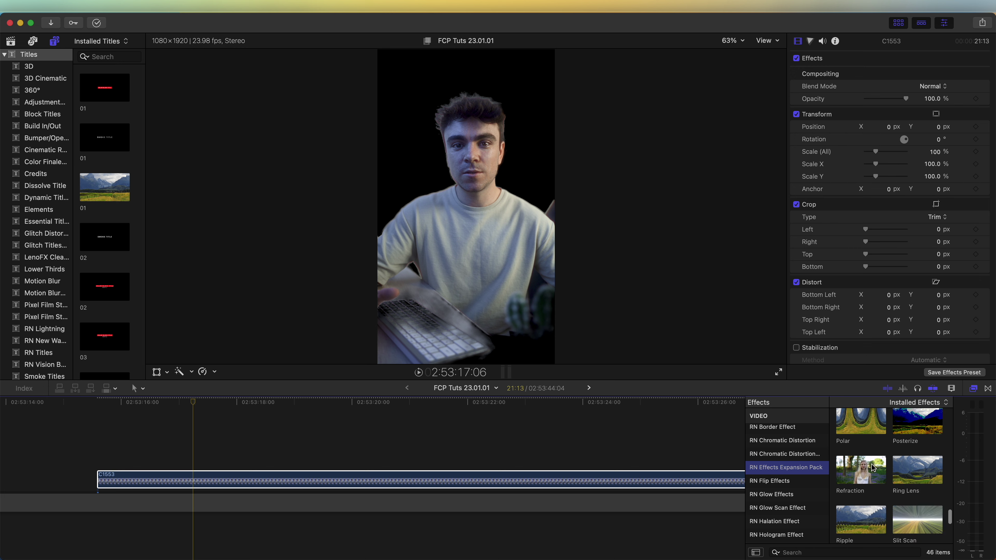
scroll(873, 468, up, 3)
drag(861, 479, 285, 482)
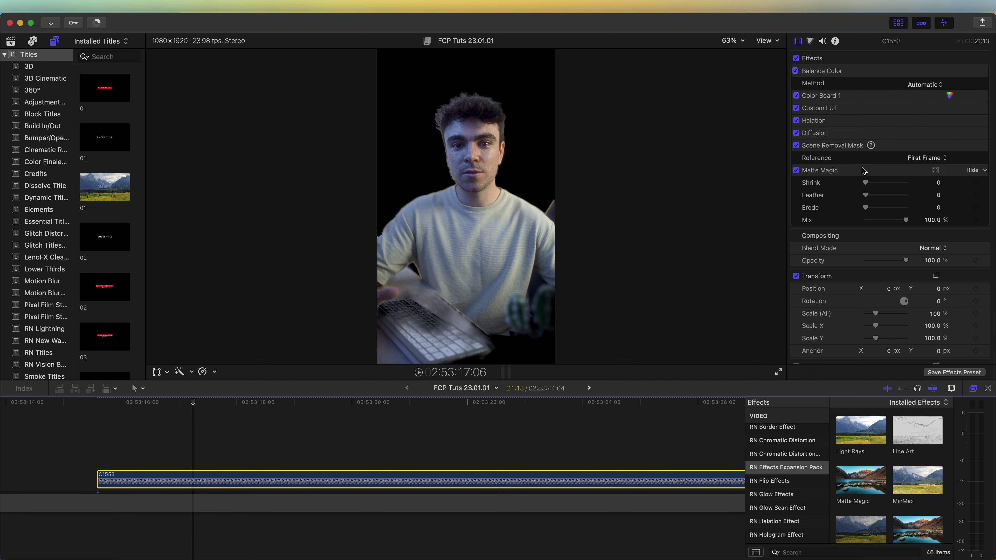
Step: Set the Matte Magic Shrink value to 0.07 to tighten the edges of the subject cut-out
click(842, 171)
mouse_move(866, 183)
mouse_down()
mouse_move(881, 186)
mouse_move(869, 186)
mouse_up()
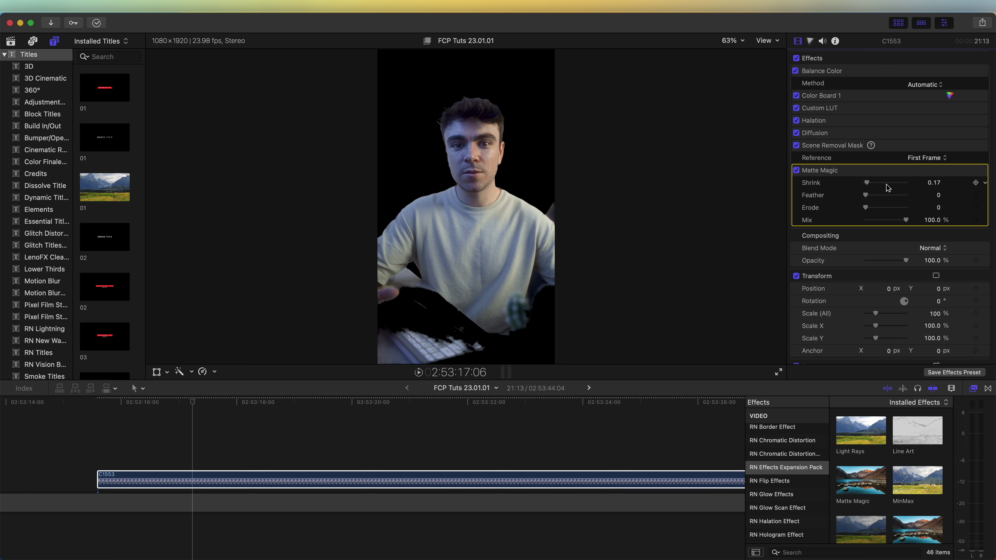
drag(868, 185, 867, 189)
click(219, 480)
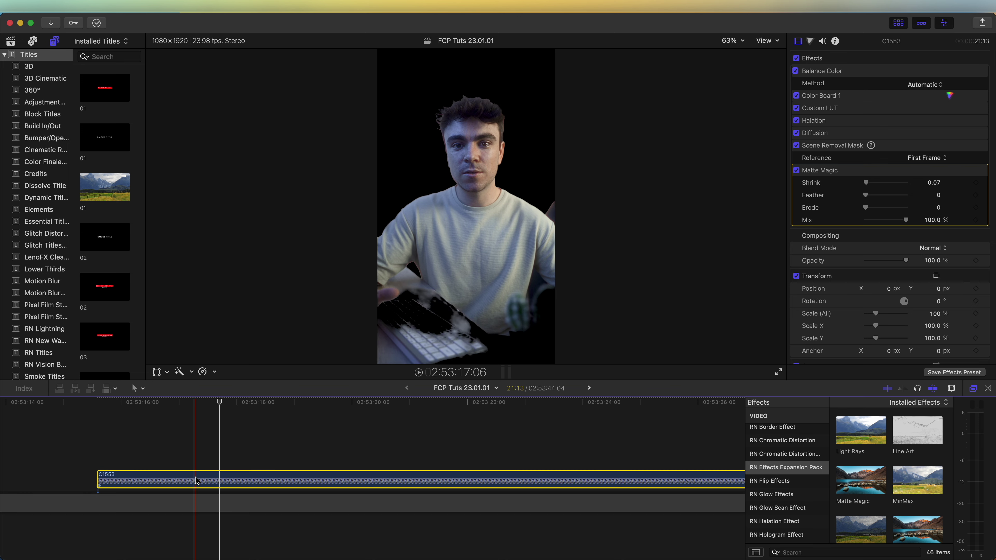
Step: Duplicate the C1553 clip onto a layer above and disable Scene Removal Mask and Matte Magic on the lower copy
mouse_move(197, 478)
mouse_down()
mouse_move(198, 467)
mouse_move(200, 480)
mouse_up()
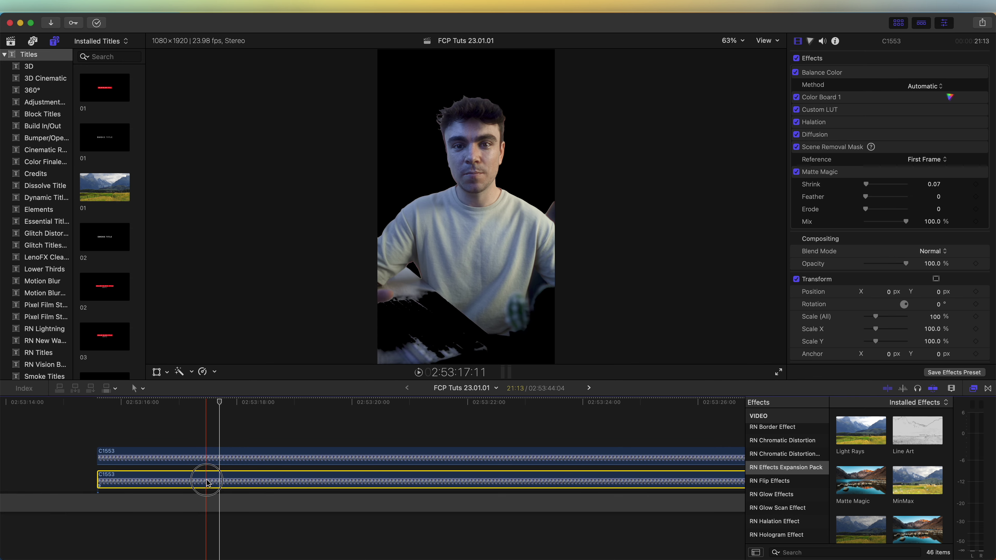
click(797, 148)
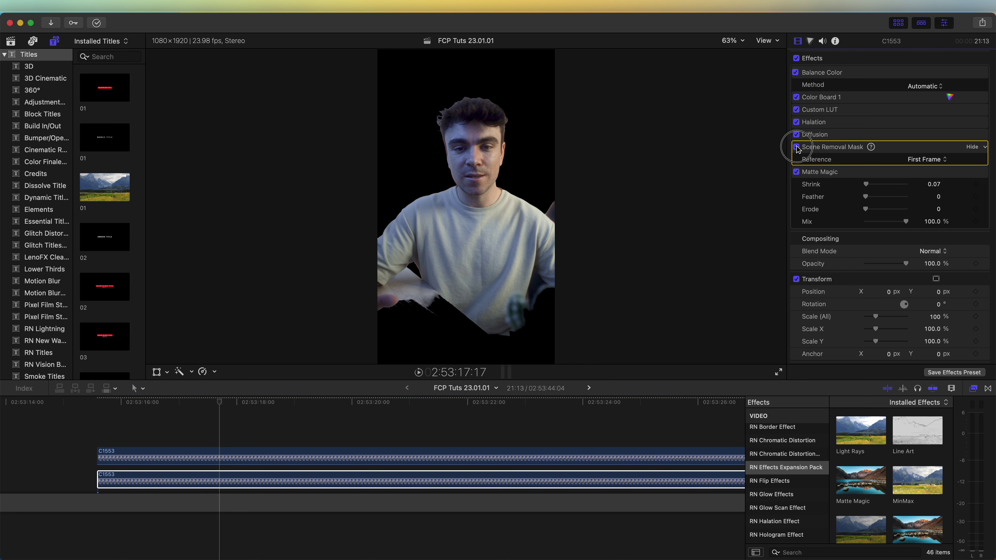
click(796, 148)
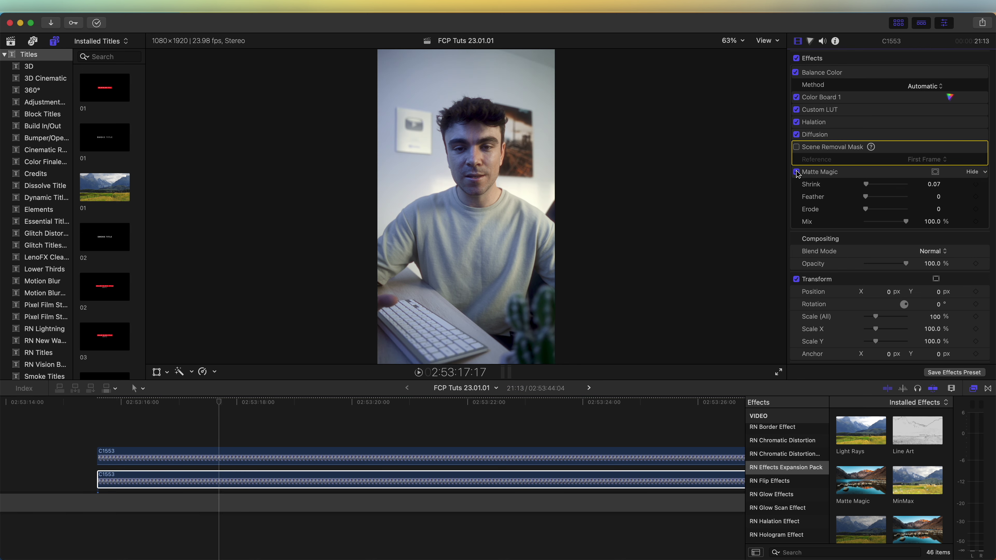
click(218, 440)
scroll(212, 431, left, 1)
click(206, 427)
Step: Switch to Finder and preview Paper Rip 02 RN.mp4 and Paper Rip 01 RN.mp4 in the assets folder
mouse_move(250, 558)
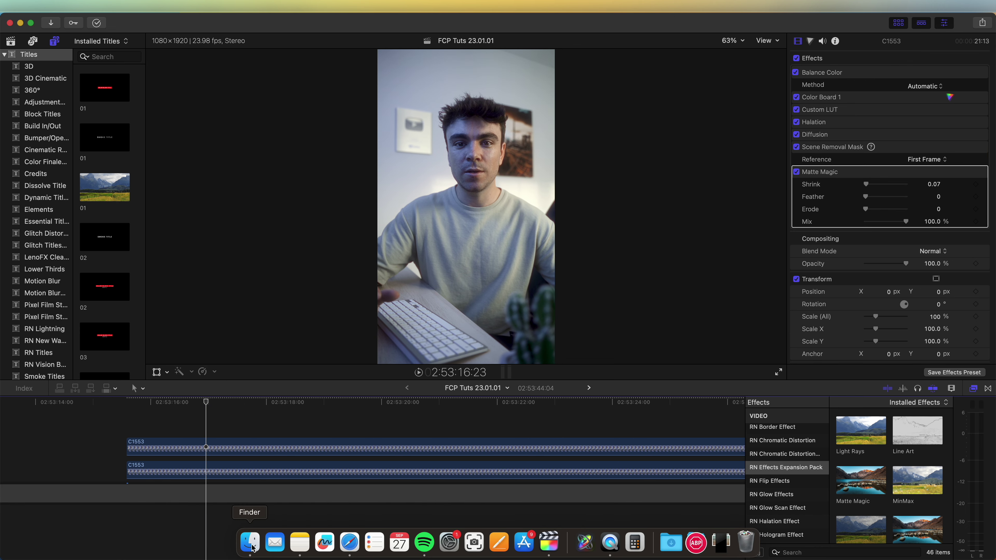
click(251, 543)
click(298, 171)
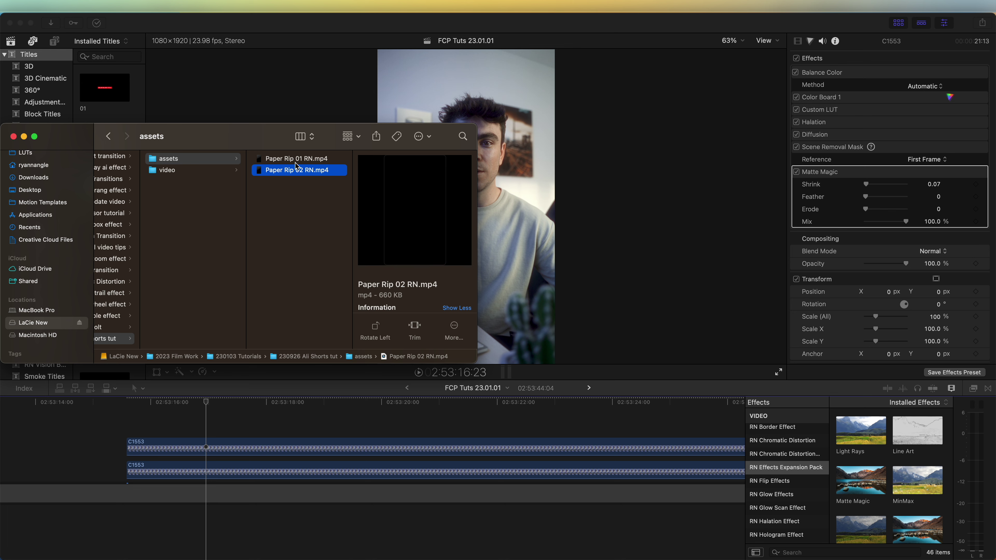
key(space)
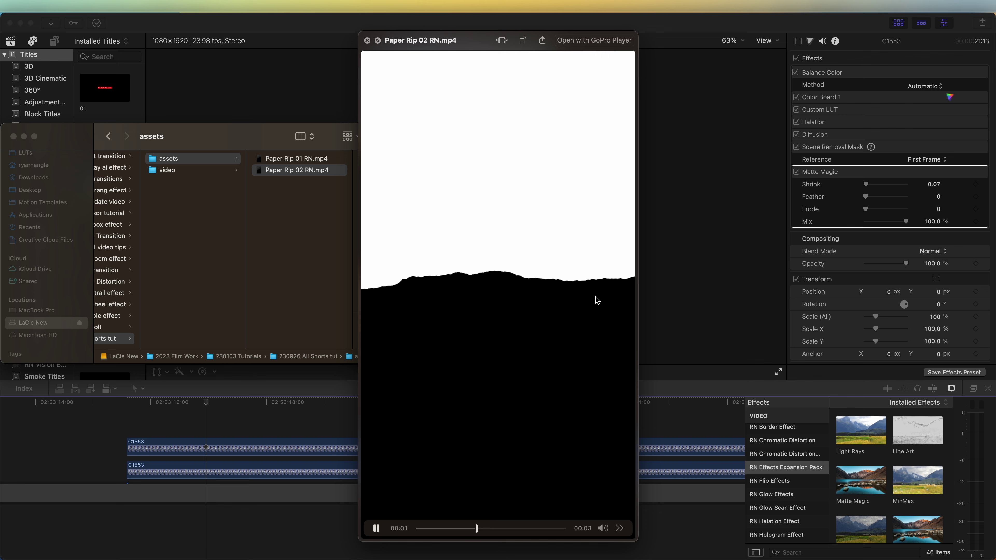
key(space)
key(Up)
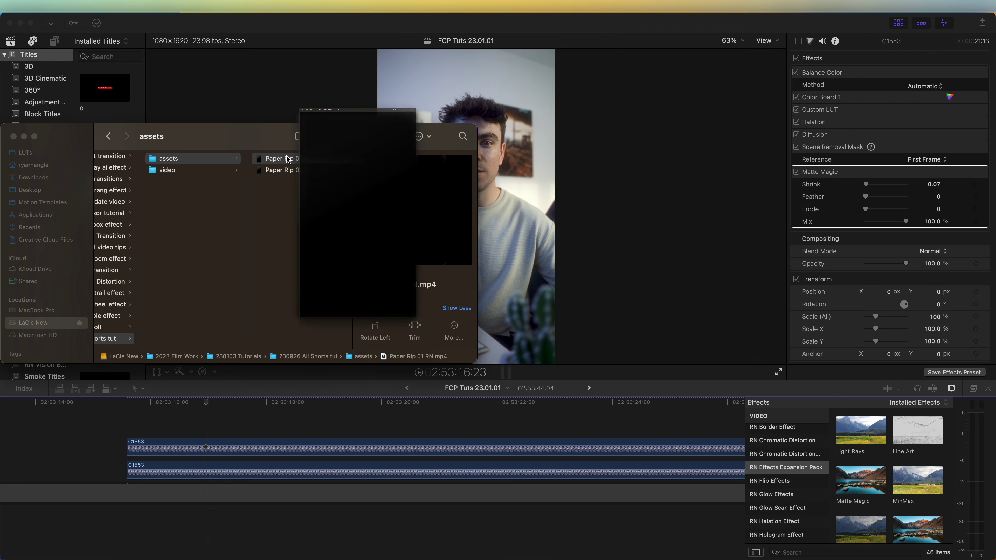
key(space)
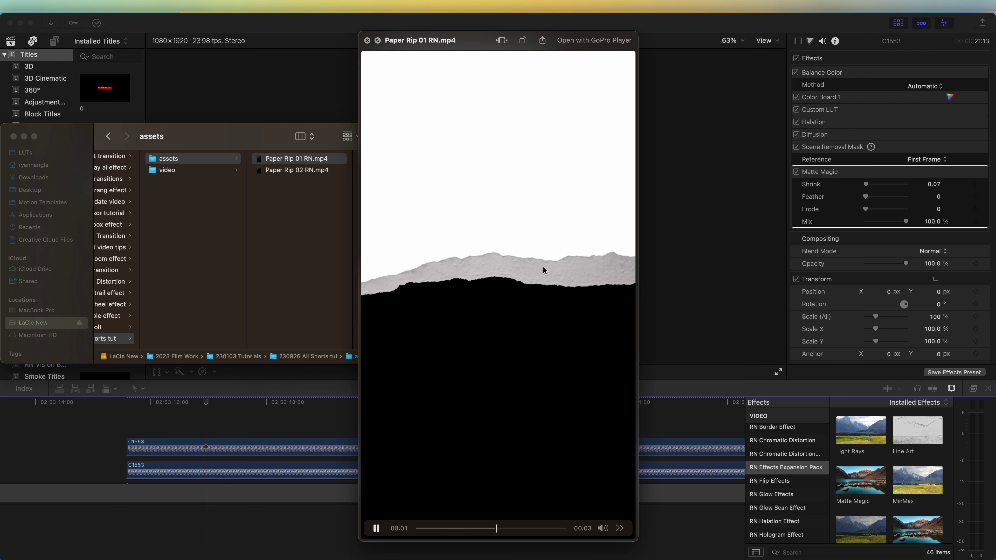
key(space)
Step: Place Paper Rip 01 RN.mp4 between the two C1553 clips in the timeline and set its blend mode to Silhouette Luma
drag(296, 158, 222, 453)
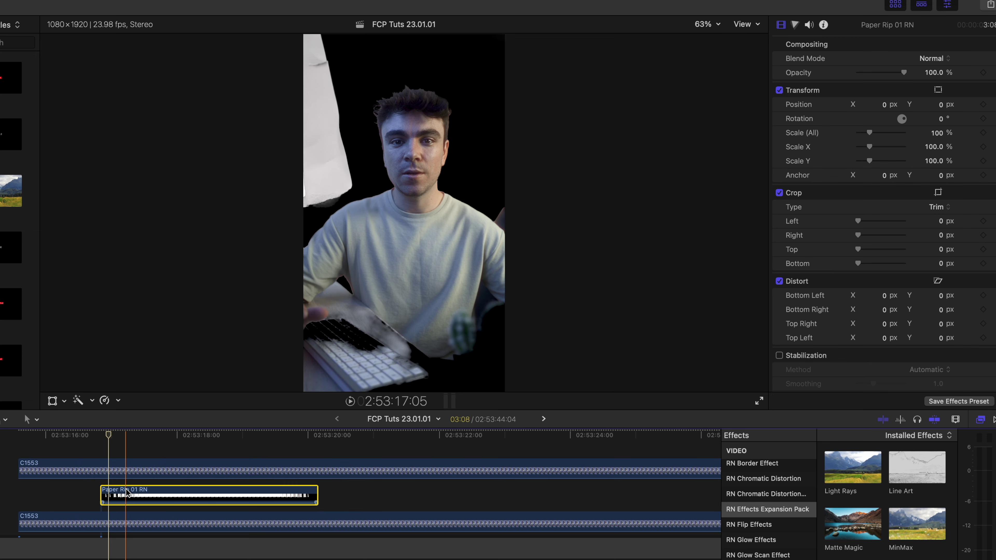
scroll(123, 479, left, 3)
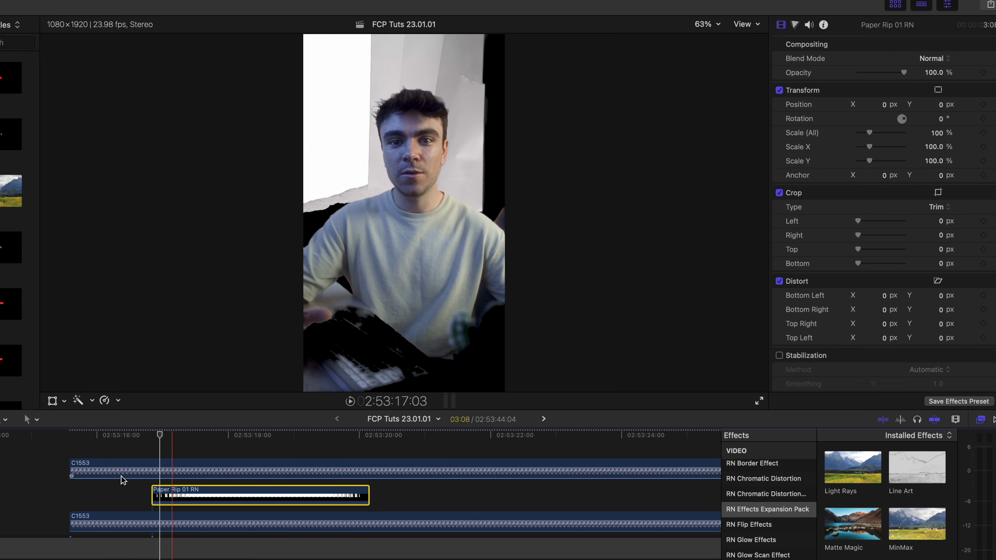
key(space)
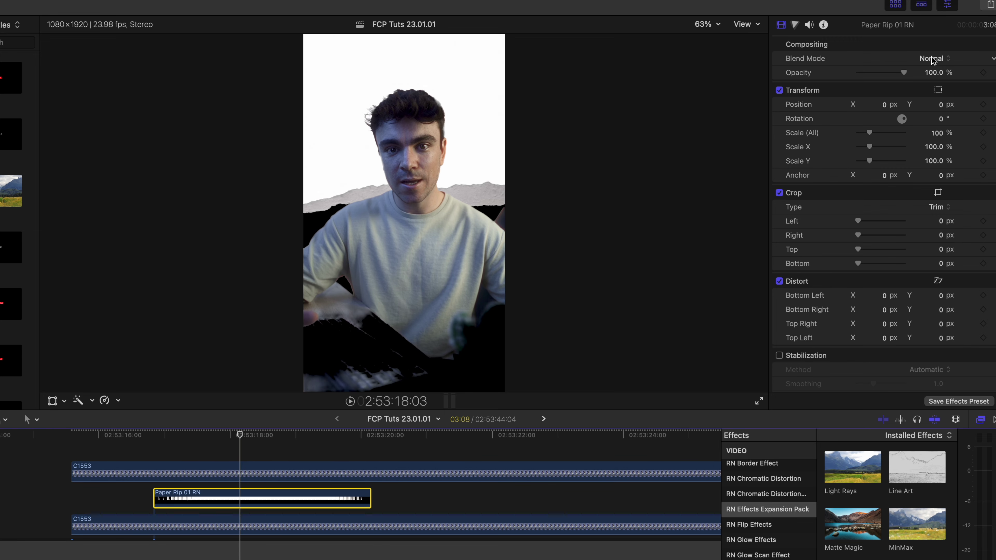
click(933, 59)
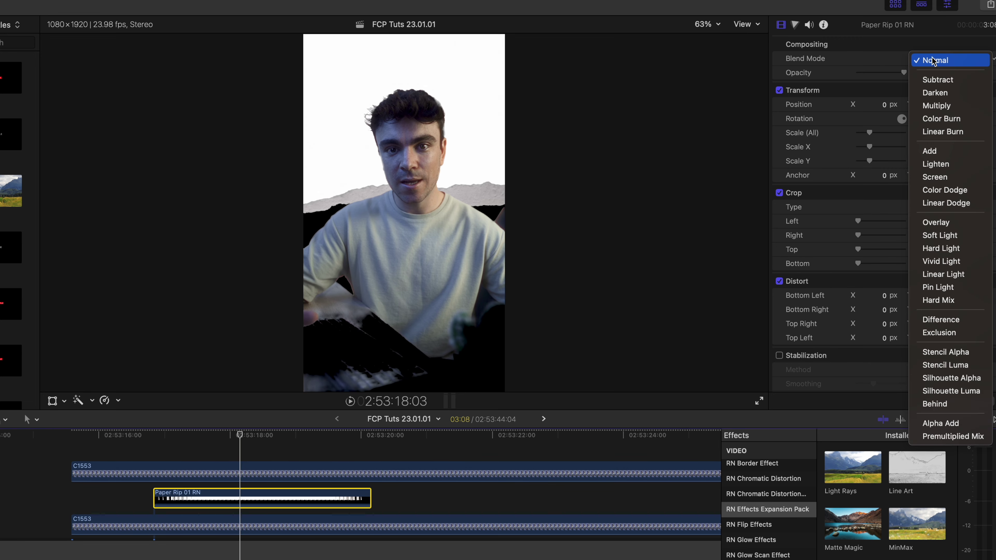
click(948, 391)
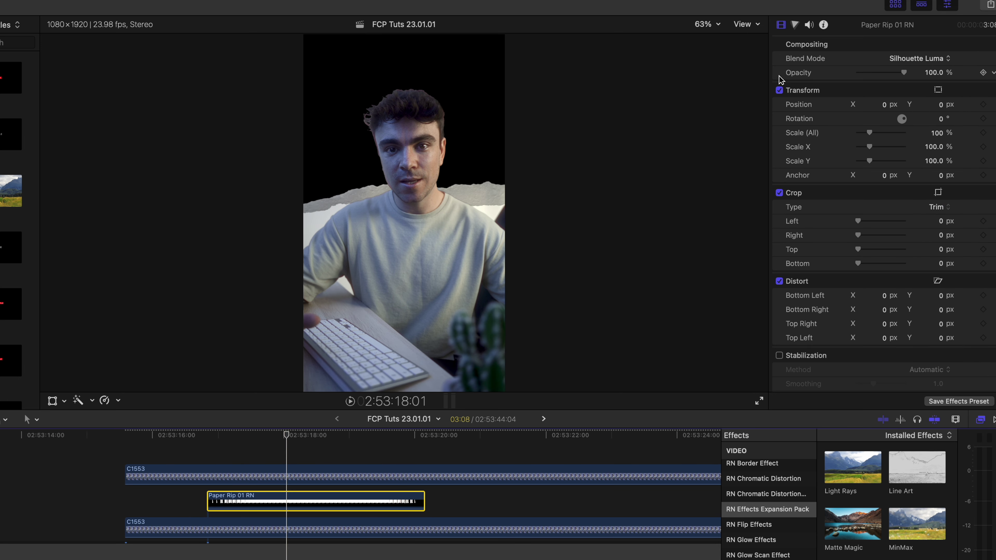
Step: Raise the Paper Rip 01 RN clip by setting its Position Y to 382 px, and play back the result
drag(941, 104, 940, 105)
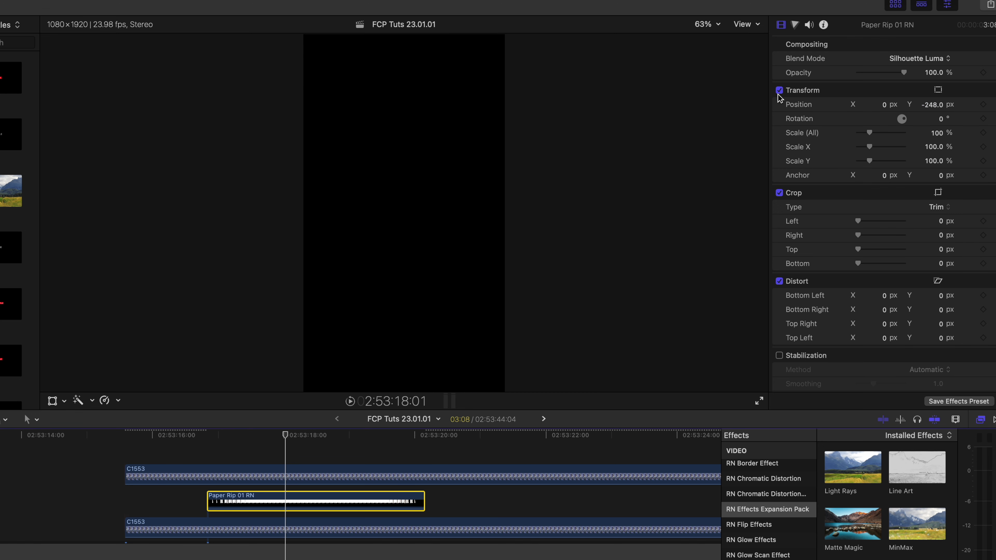
drag(936, 105, 936, 105)
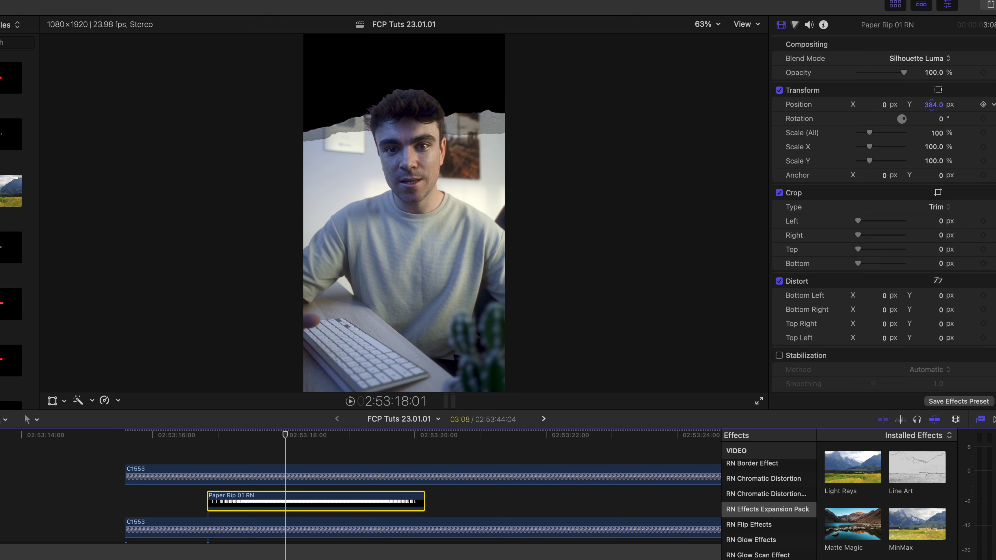
key(space)
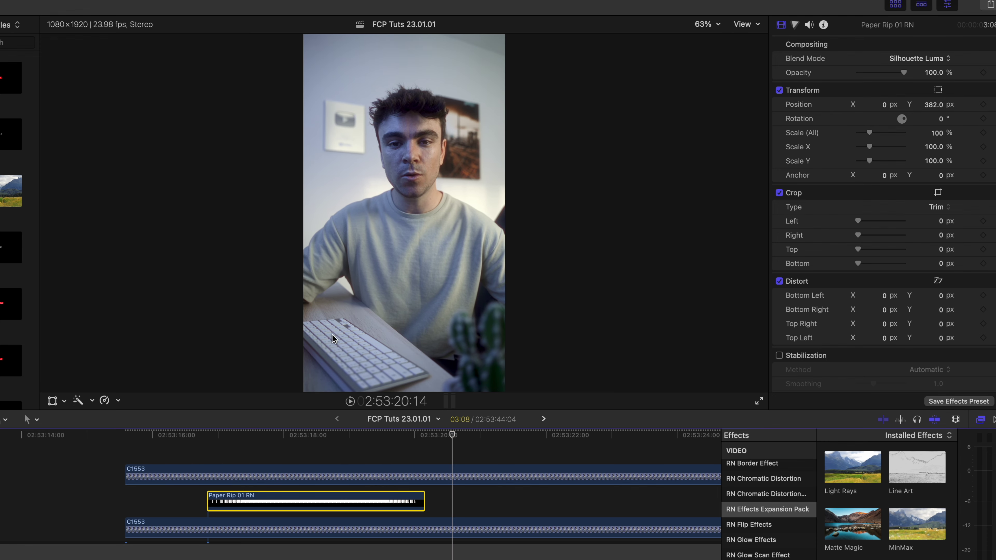
Step: Add a hold frame to Paper Rip 01 RN at about 02:53:18:12 and extend the hold segment along the C1553 clips
click(323, 436)
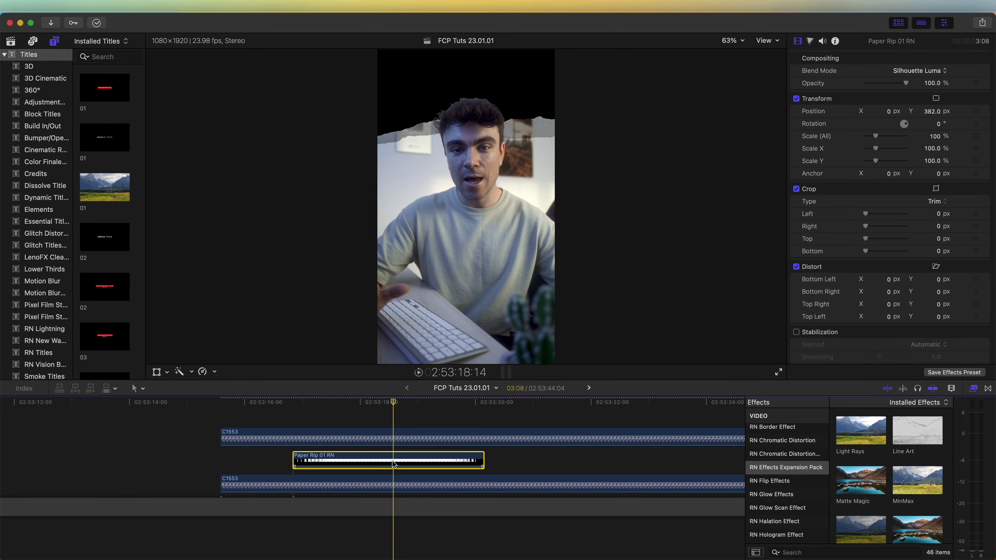
click(392, 403)
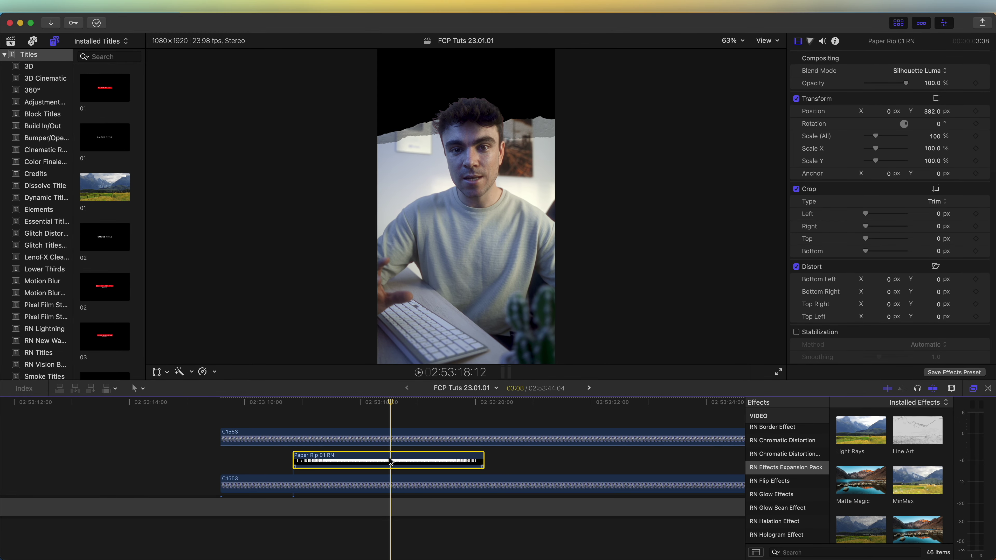
key(shift+h)
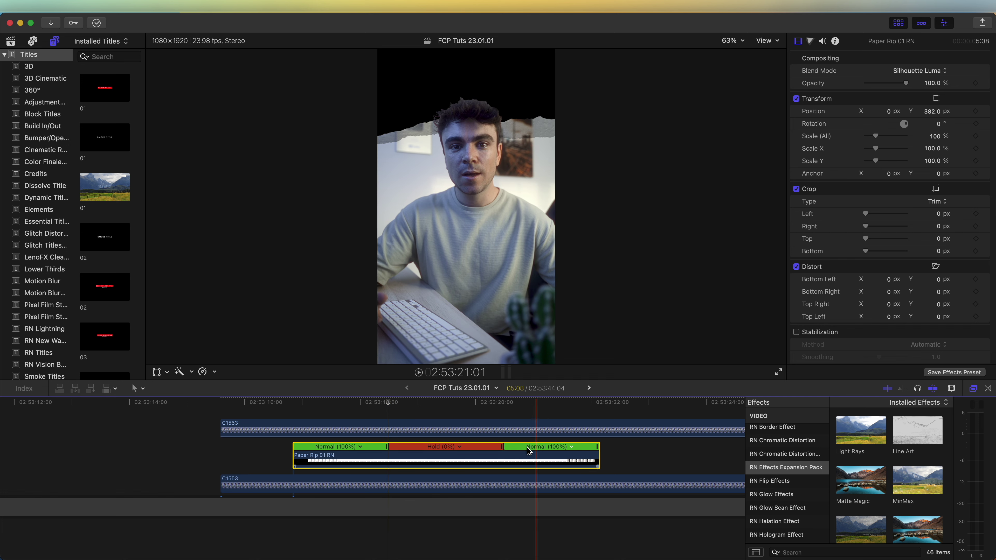
drag(505, 450, 603, 450)
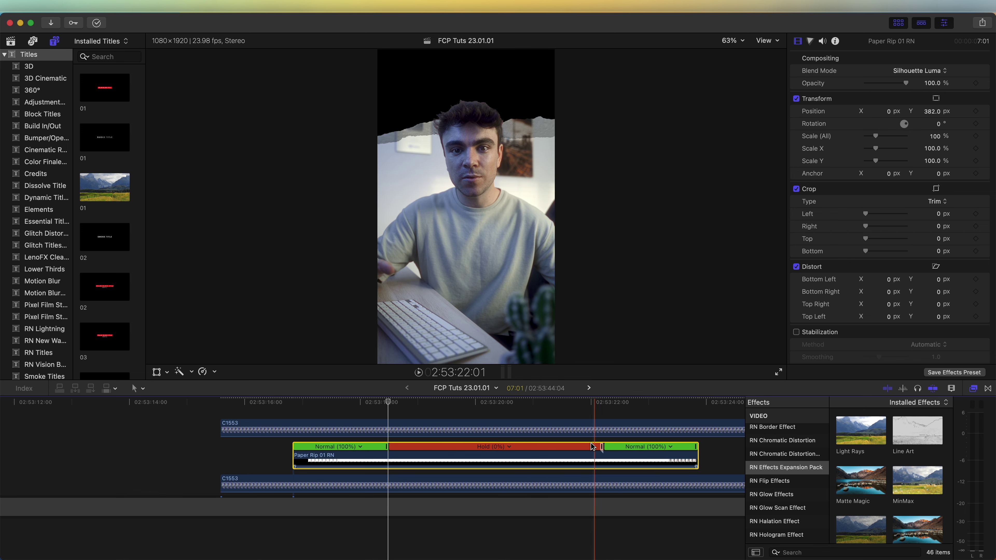
key(super+minus)
key(super+minus)
drag(357, 450, 531, 448)
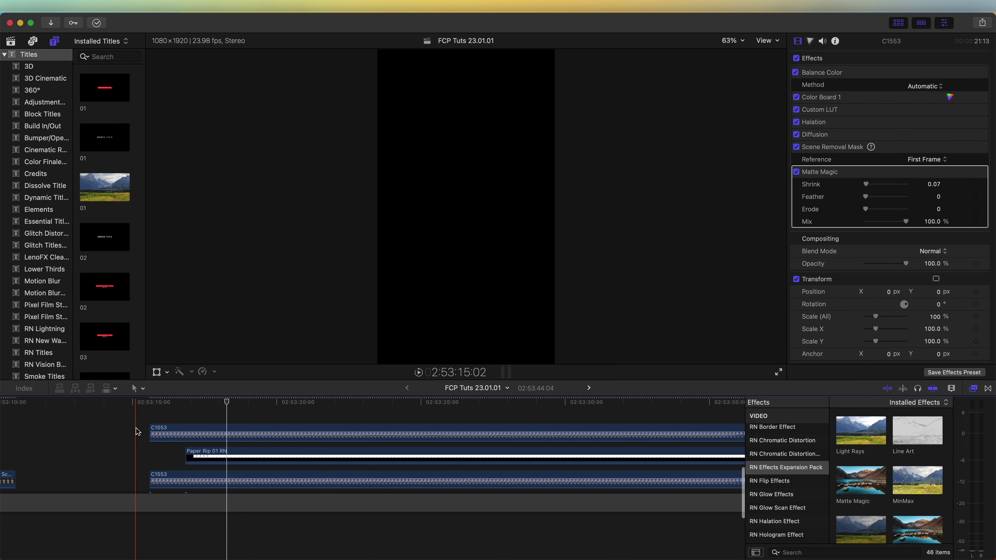
Step: Duplicate the lower C1553 clip onto a layer beneath it and disable the bottom copy
drag(230, 480, 232, 497)
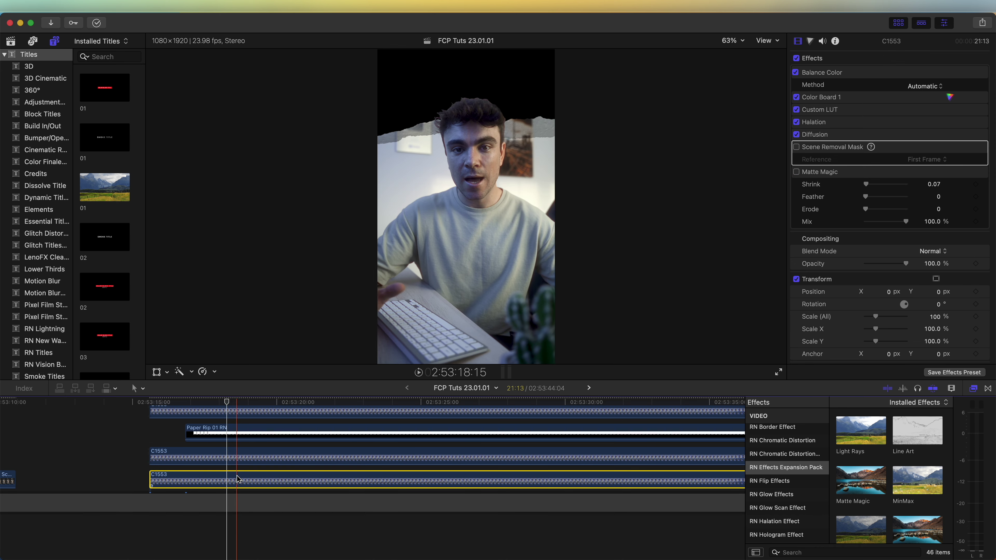
key(v)
scroll(239, 494, up, 3)
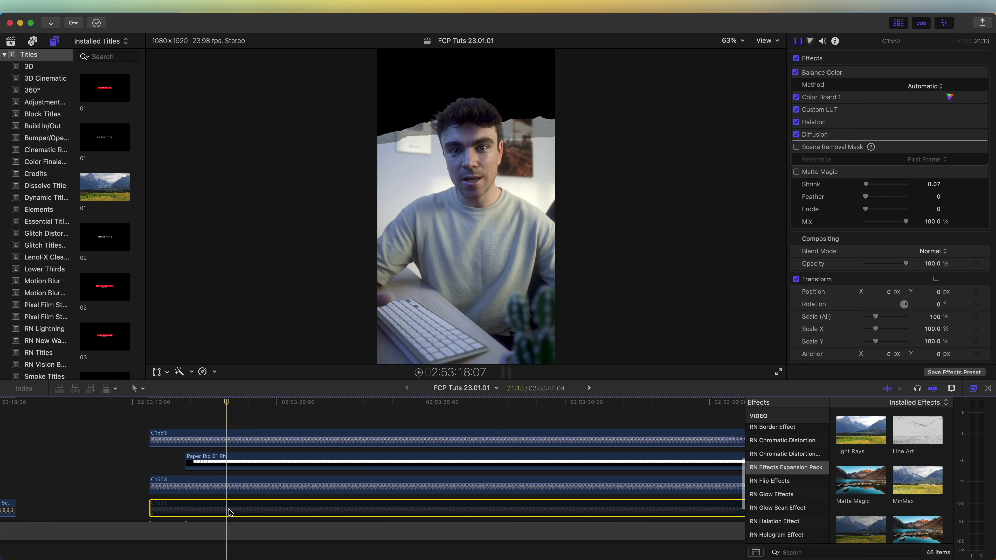
Step: Combine the top C1553 clip, Paper Rip 01 RN and the enabled C1553 clip beneath it into a new compound clip
drag(140, 430, 237, 488)
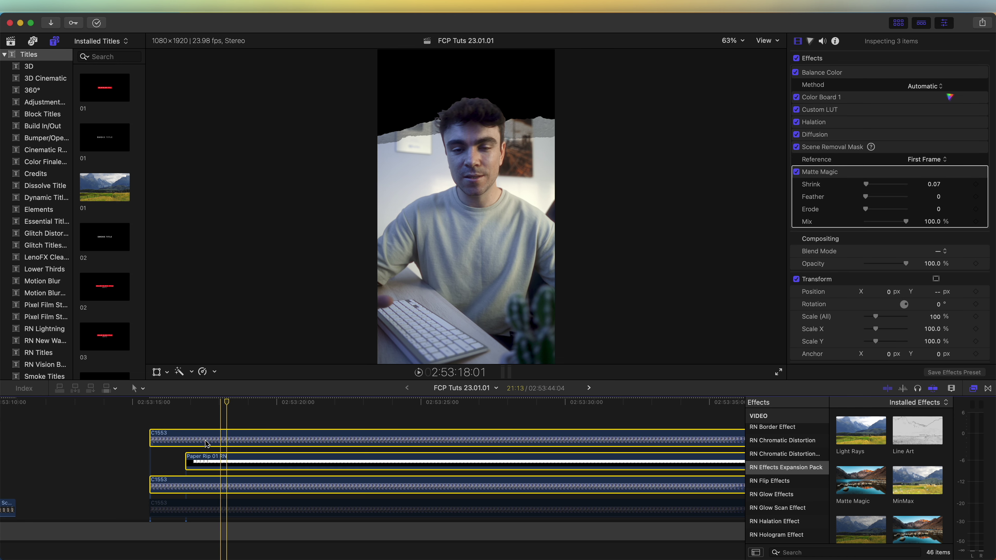
right_click(249, 451)
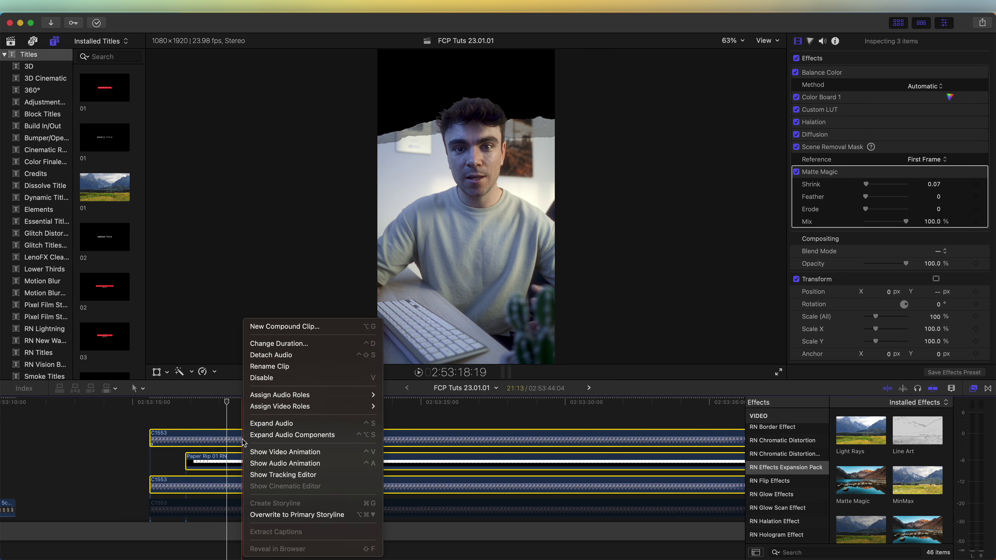
click(288, 327)
click(623, 299)
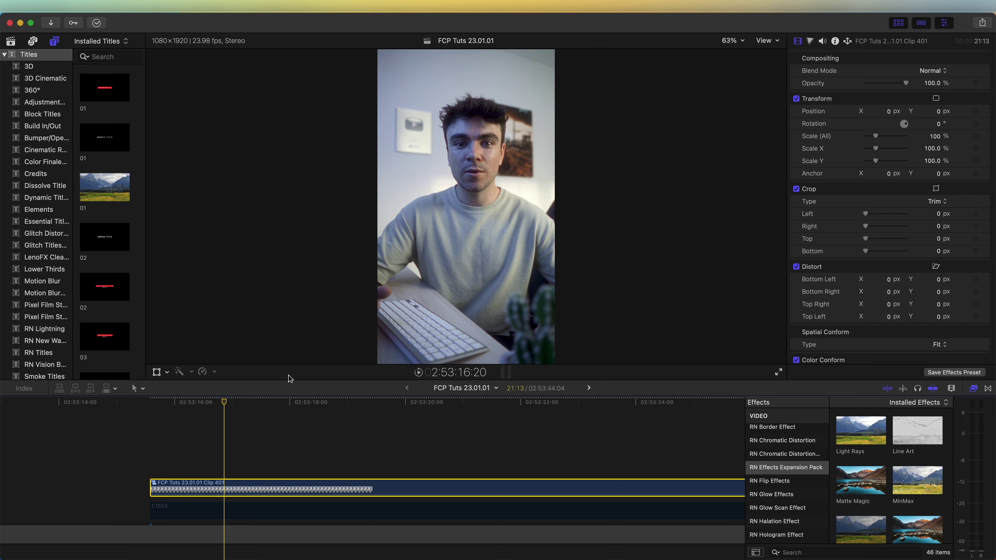
Step: Keyframe the compound clip's Position at 02:53:17:10 with Y 0 px and at 02:53:17:21 with Y -489.2 px
drag(224, 404, 257, 405)
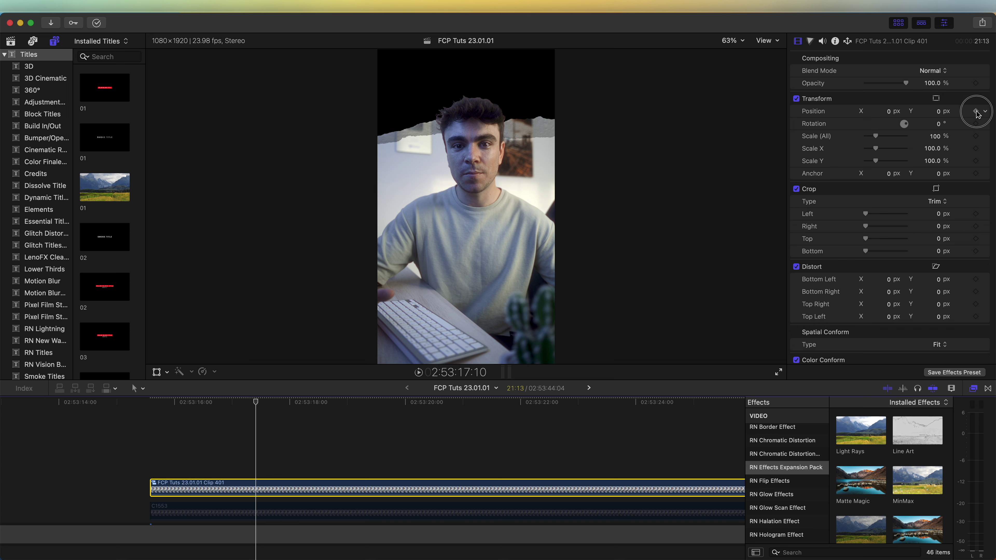
drag(258, 405, 283, 405)
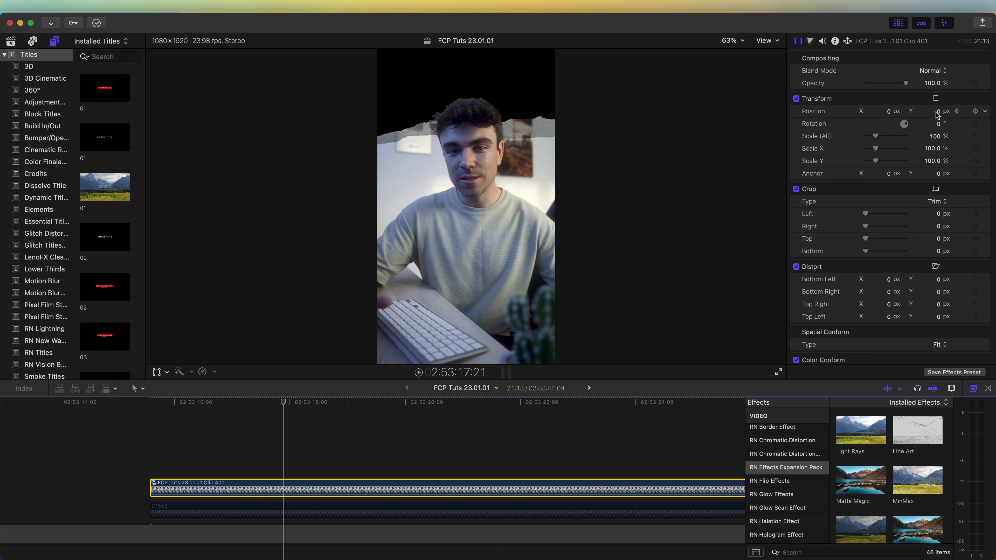
drag(940, 114, 940, 153)
Step: Show the compound clip's video animation in the timeline to reach its Transform keyframes
right_click(253, 486)
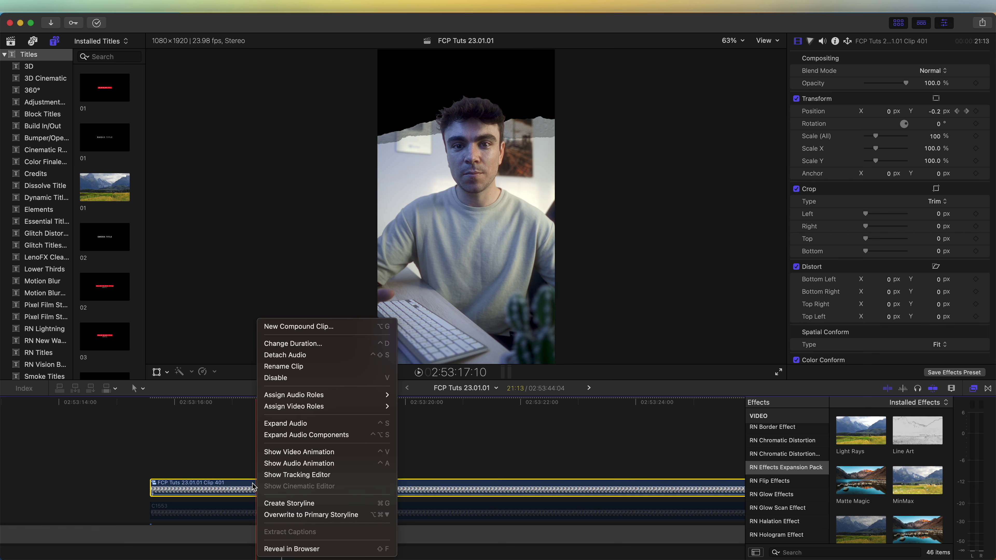
click(292, 453)
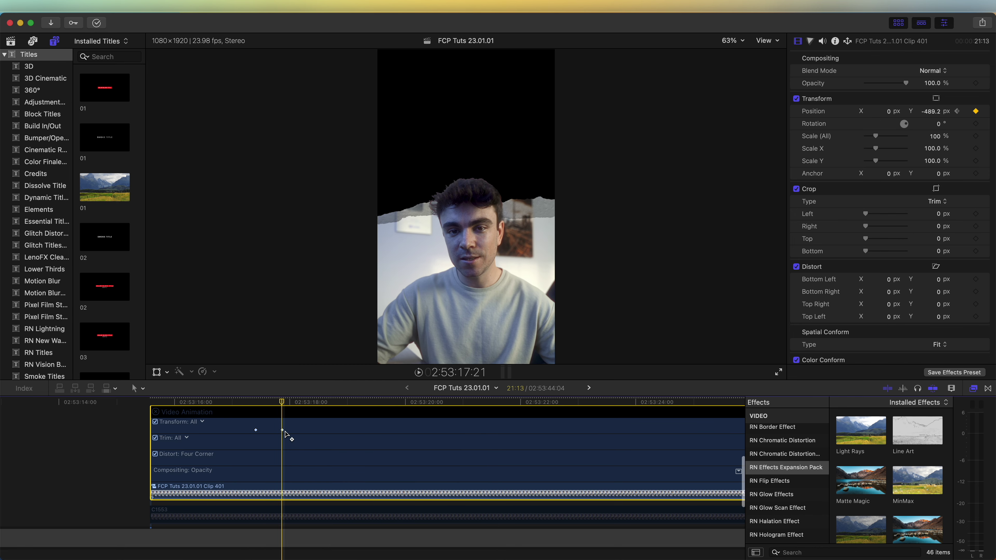
scroll(258, 436, up, 2)
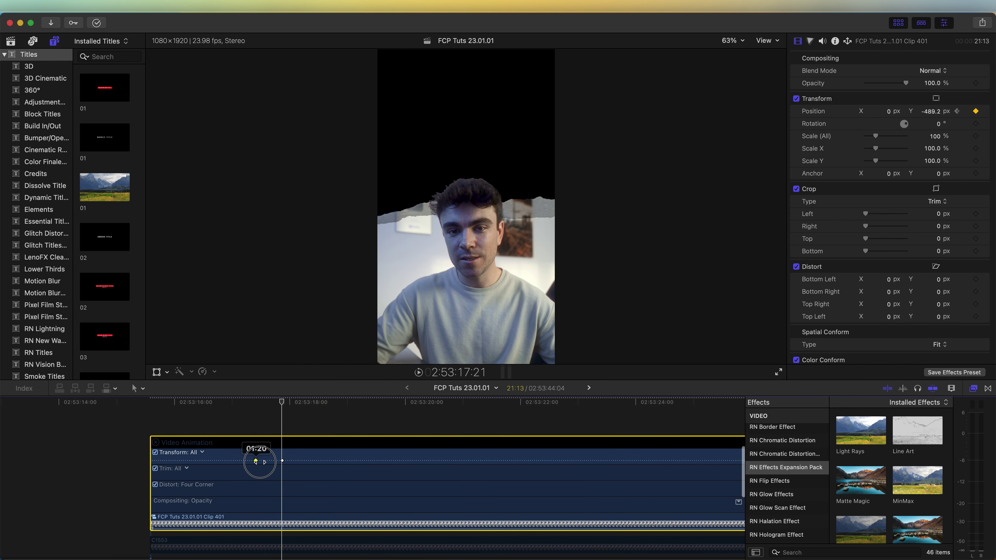
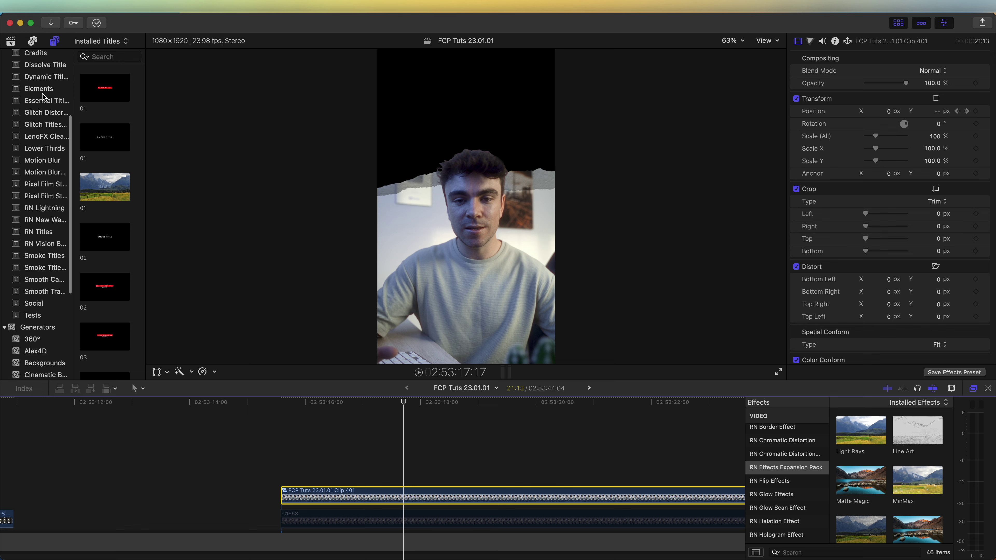
Step: Place the Stars texture generator on a layer between the compound clip and the disabled clip, starting where they start
click(55, 42)
click(55, 41)
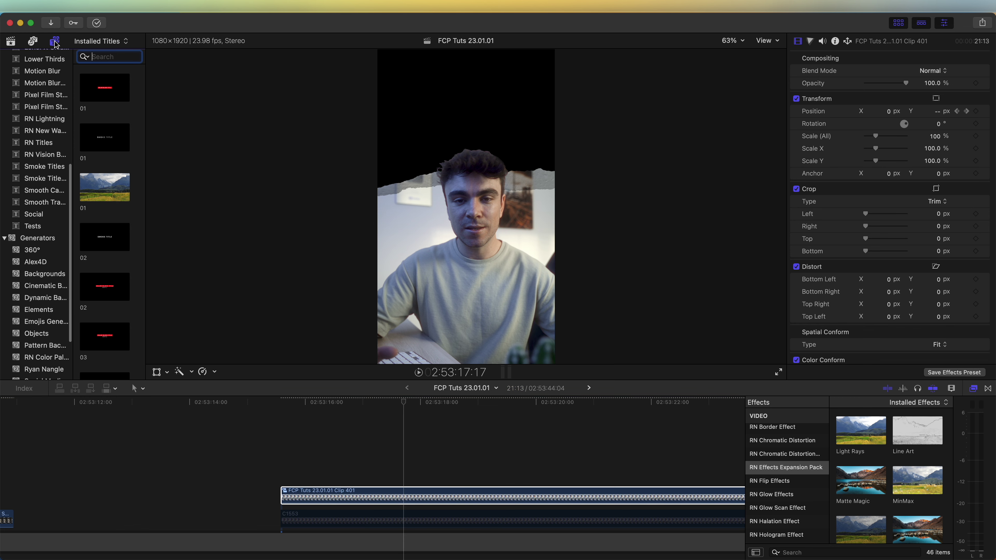
scroll(41, 278, down, 3)
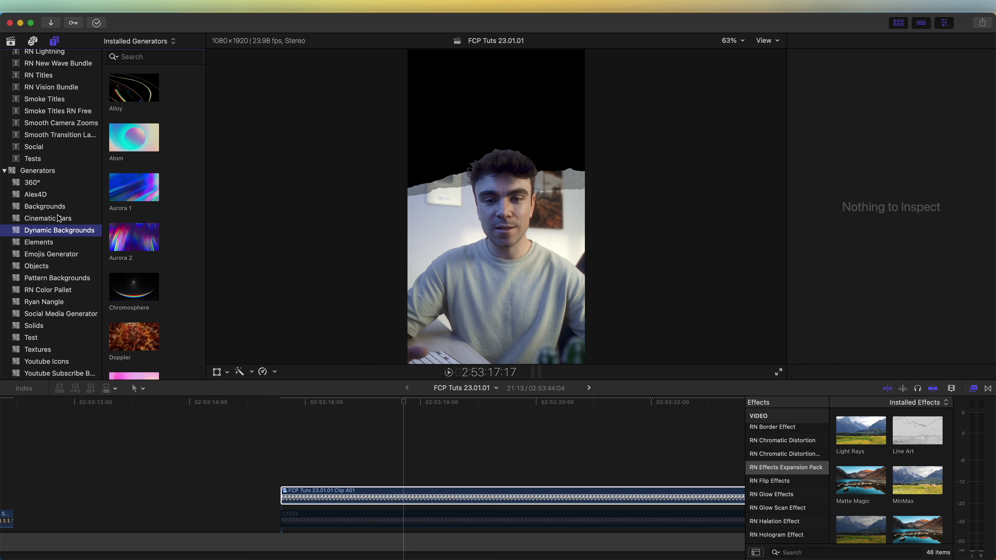
click(59, 219)
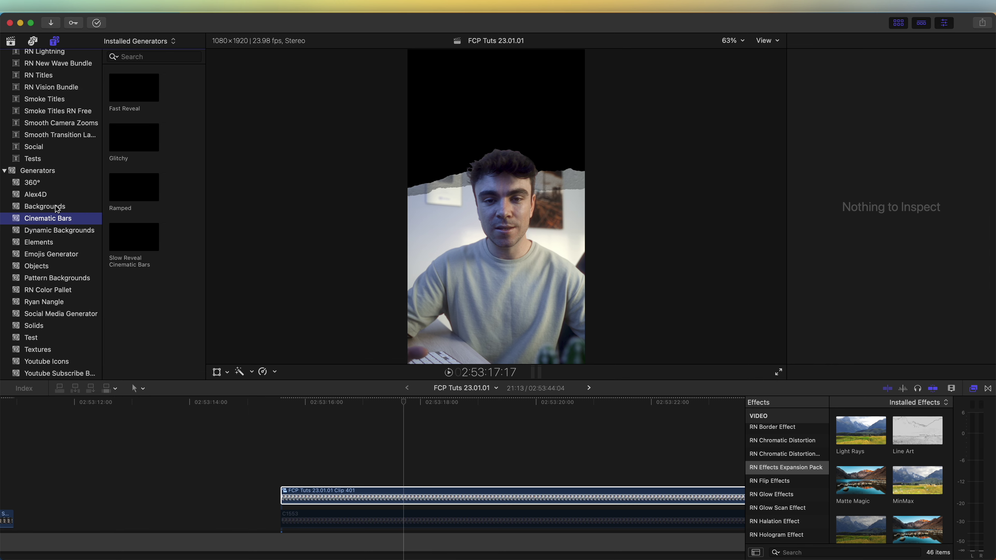
click(58, 206)
scroll(131, 243, down, 3)
scroll(130, 243, down, 3)
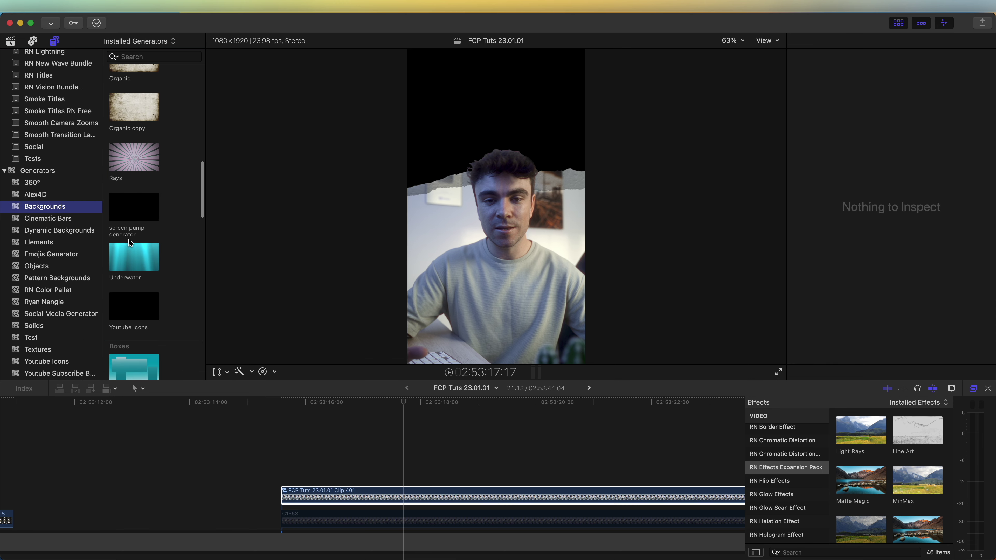
click(58, 350)
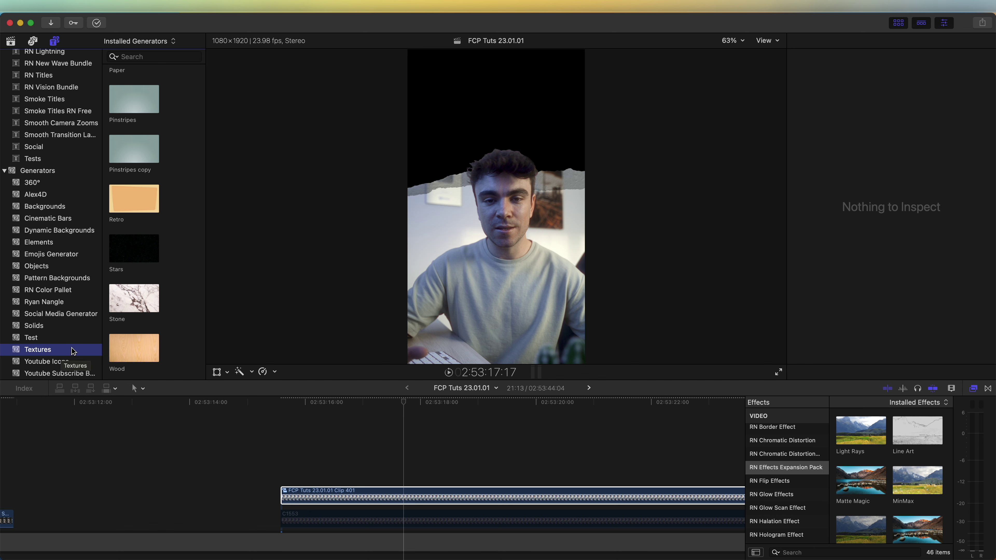
drag(129, 250, 329, 494)
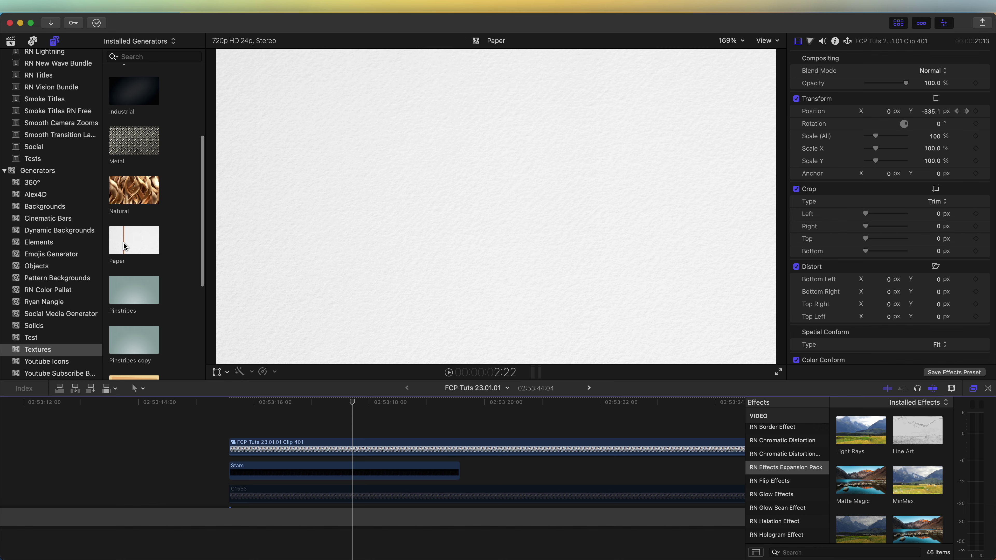
Step: Insert the Paper texture generator between the compound clip and Stars and set its type to Paper 3
drag(123, 247, 226, 464)
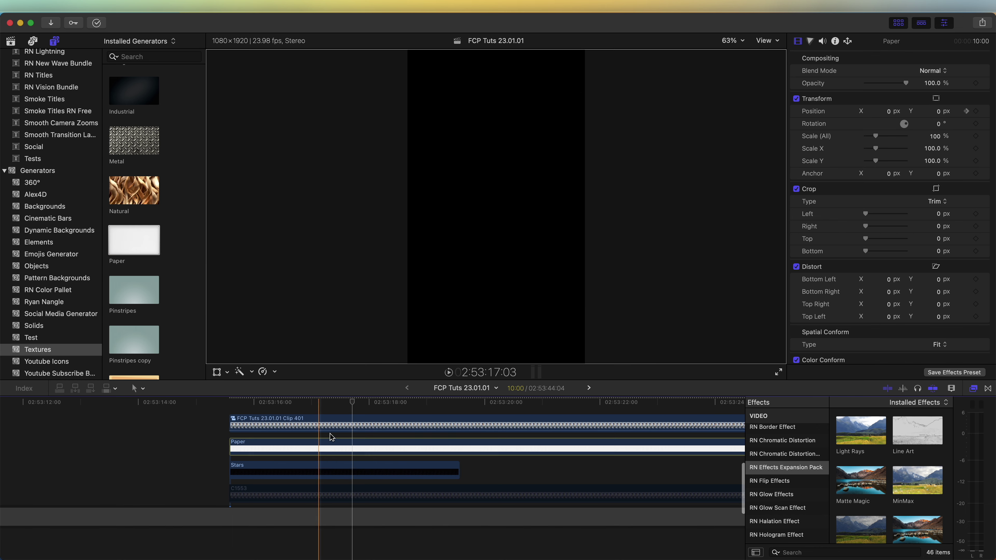
click(799, 42)
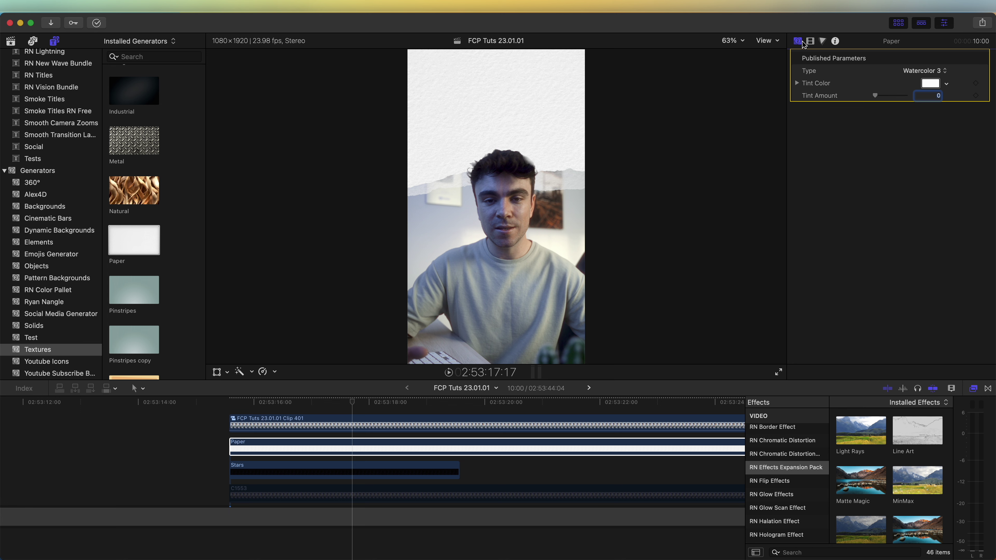
click(917, 71)
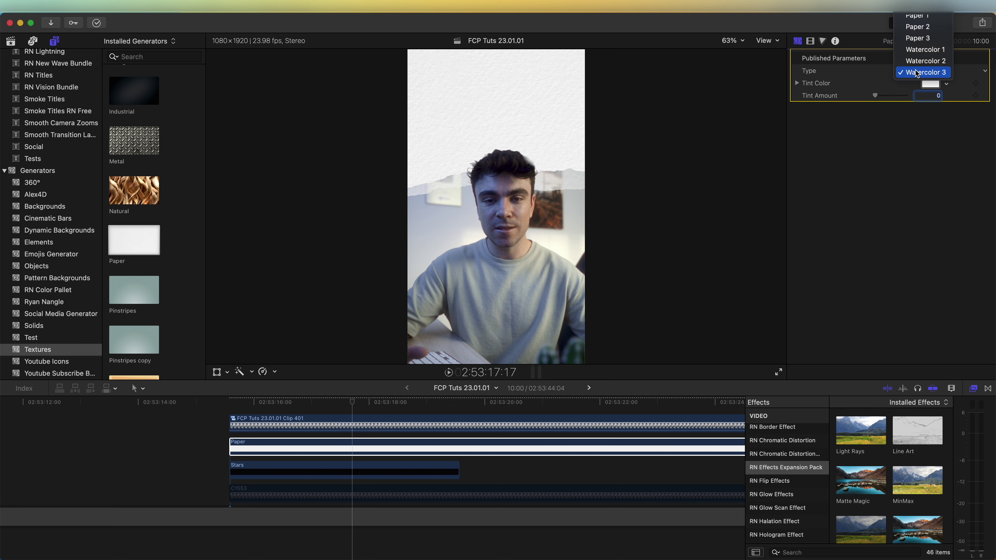
click(931, 27)
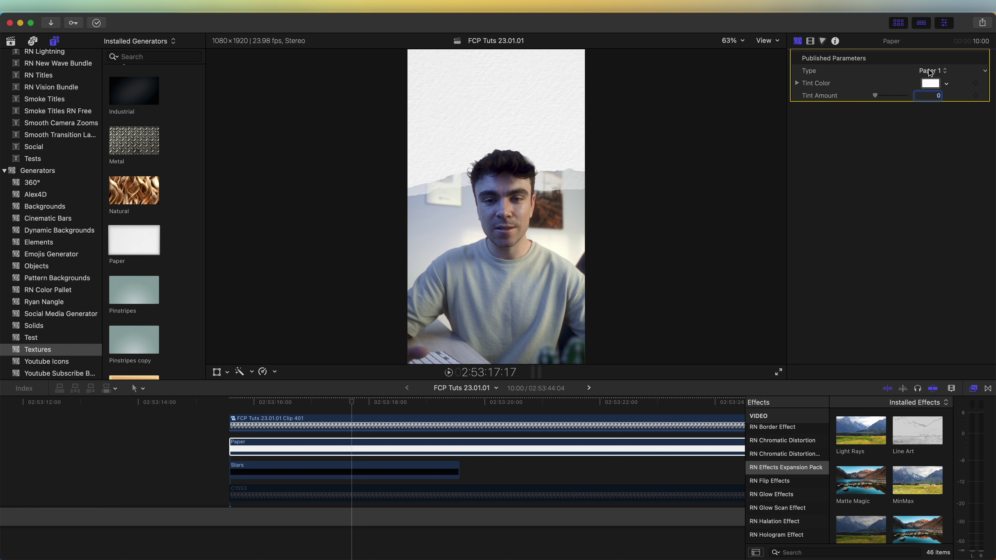
click(930, 71)
Step: Tint the Paper texture black with a tint amount of 1.0
click(933, 83)
click(933, 84)
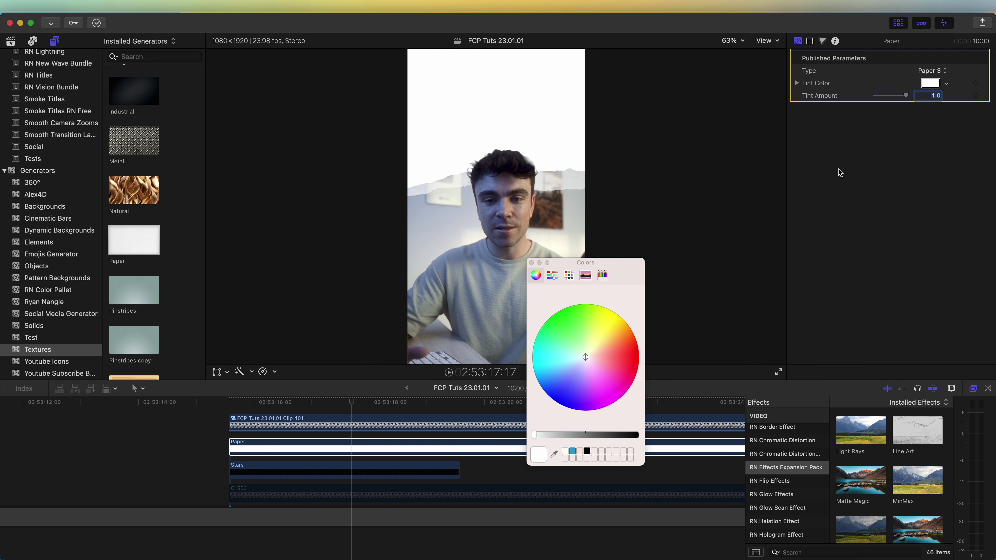
click(587, 451)
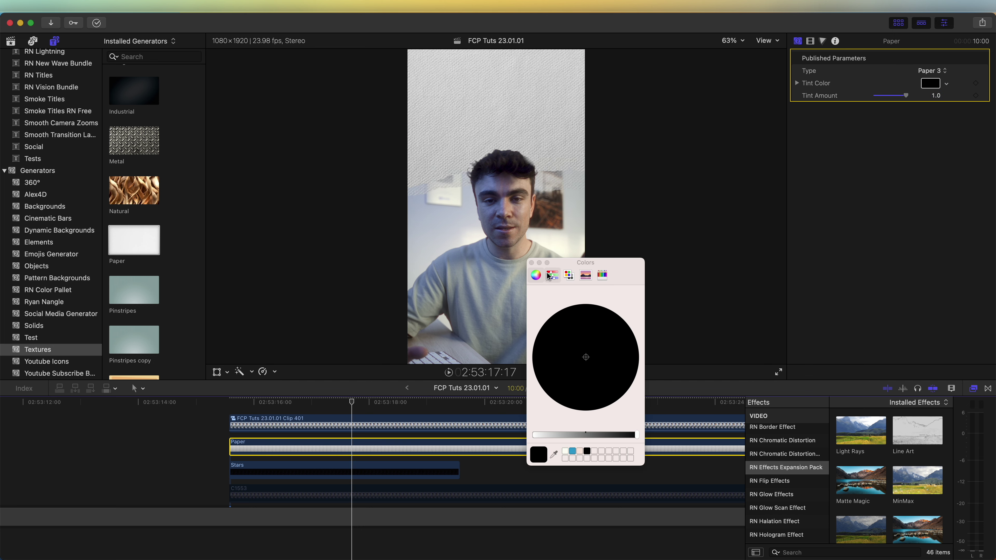
click(531, 263)
Step: Set the Paper texture's blend mode to Add and lower its global exposure in the Color Board
click(810, 40)
click(933, 71)
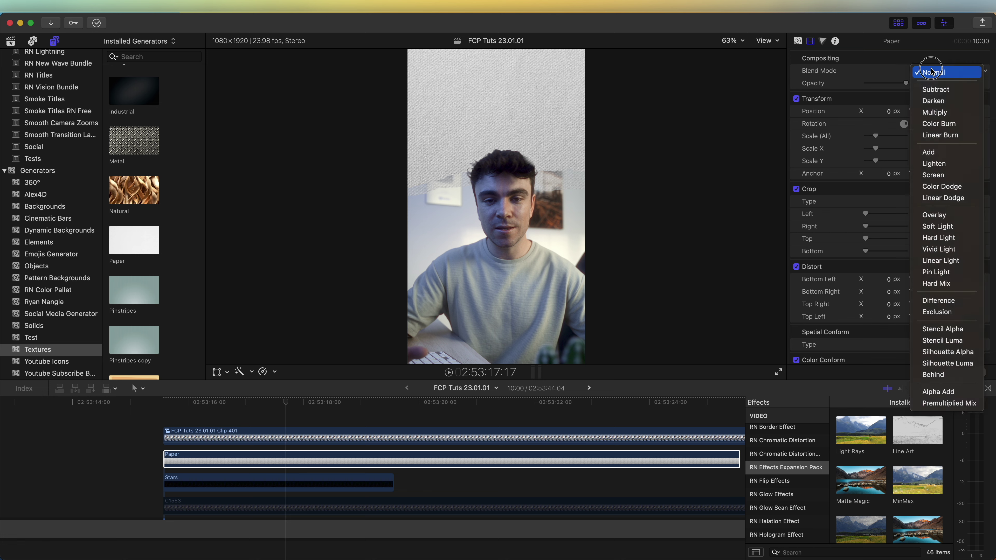
click(929, 151)
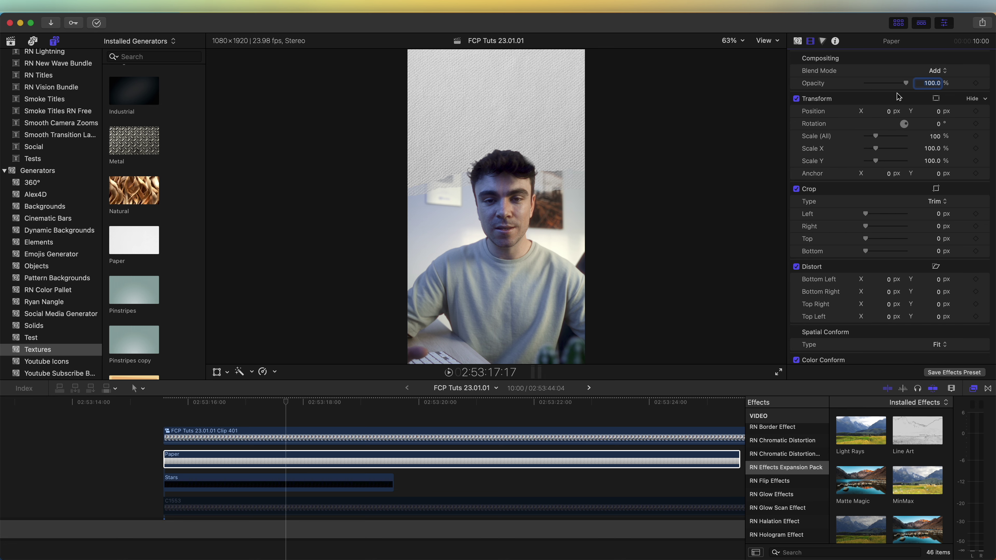
click(823, 40)
drag(805, 148, 799, 203)
Step: Add a second Paper texture above the first, set to Watercolor 2 and tinted black with a tint amount of 1.0
drag(138, 247, 169, 439)
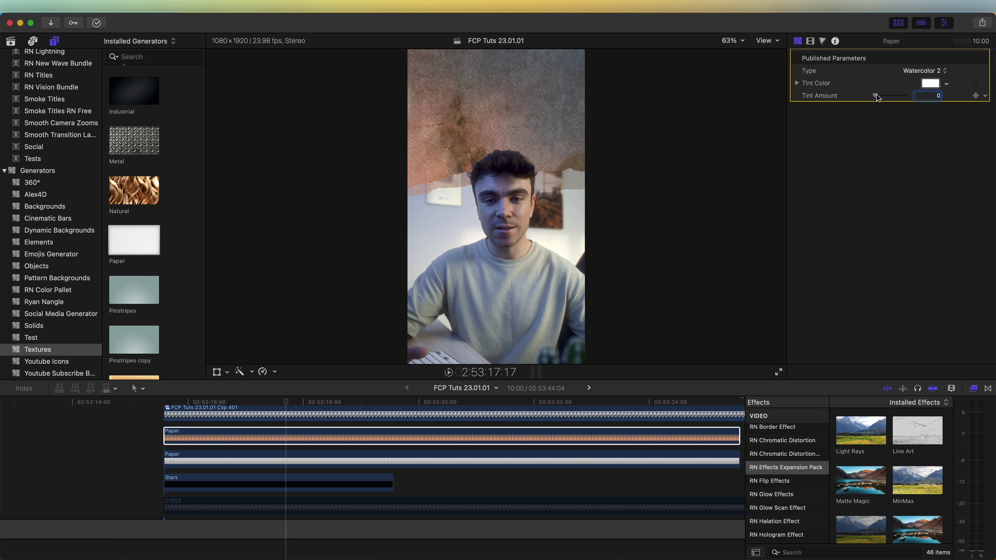
drag(877, 97, 914, 96)
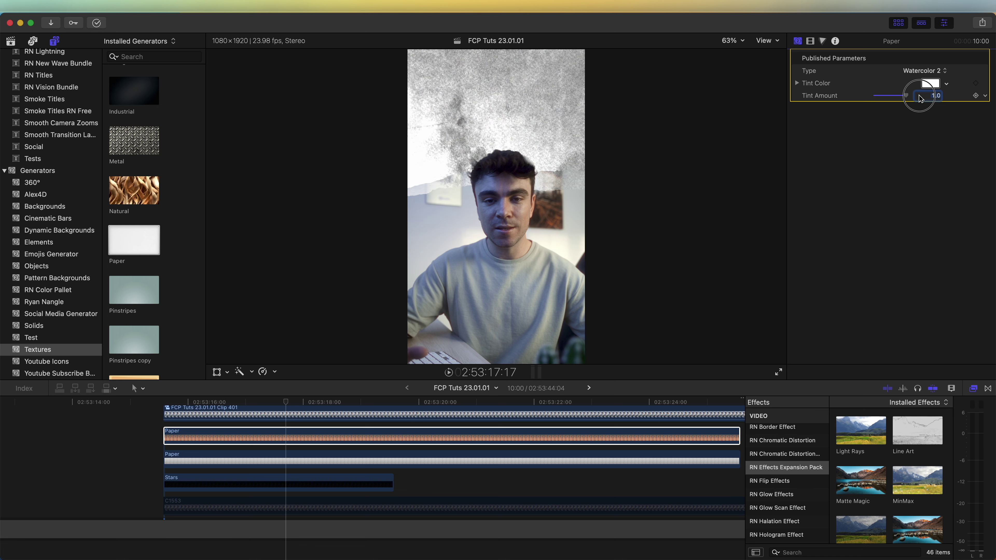
click(930, 83)
click(587, 452)
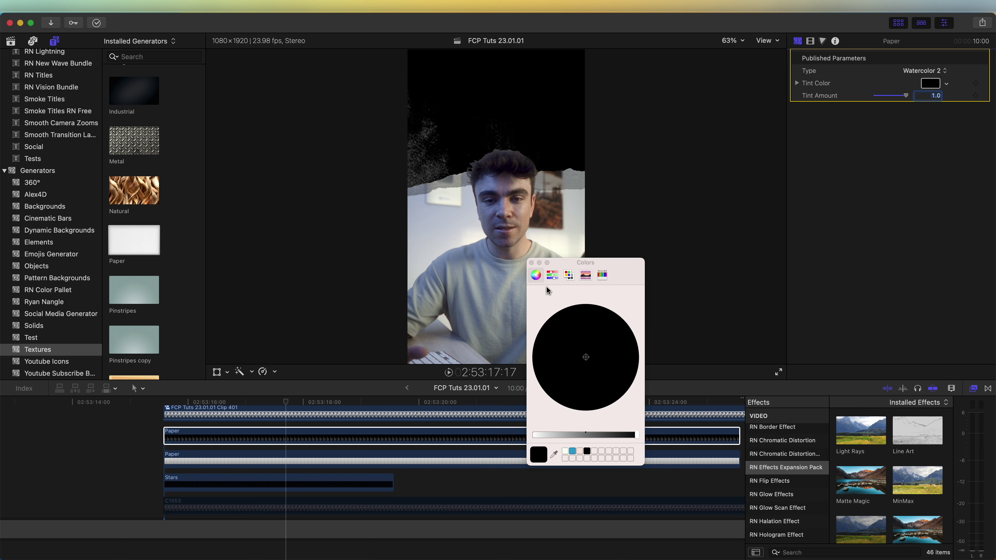
click(531, 262)
Step: Rotate the upper Paper texture by -180° and set its global exposure to -24%
key(shift+t)
drag(525, 148, 451, 144)
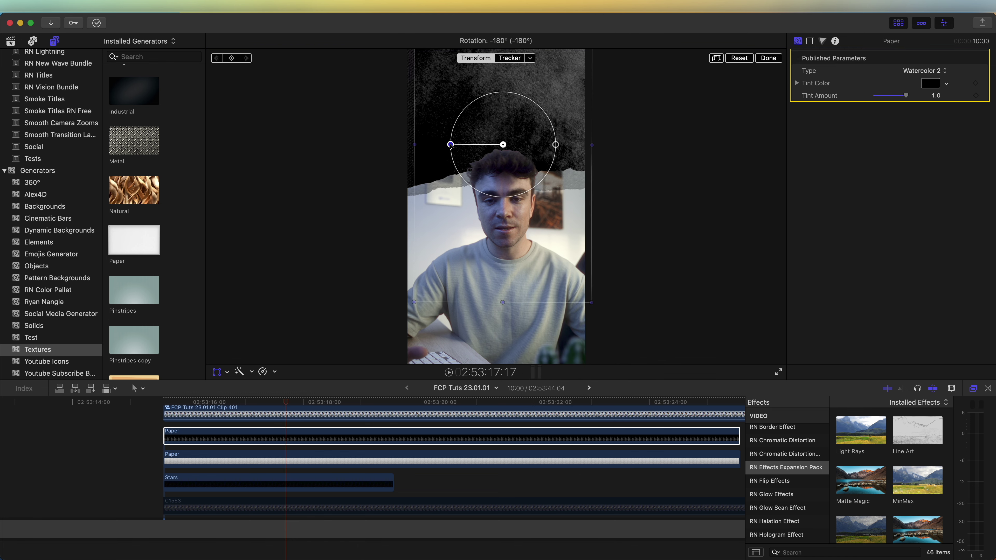
click(334, 403)
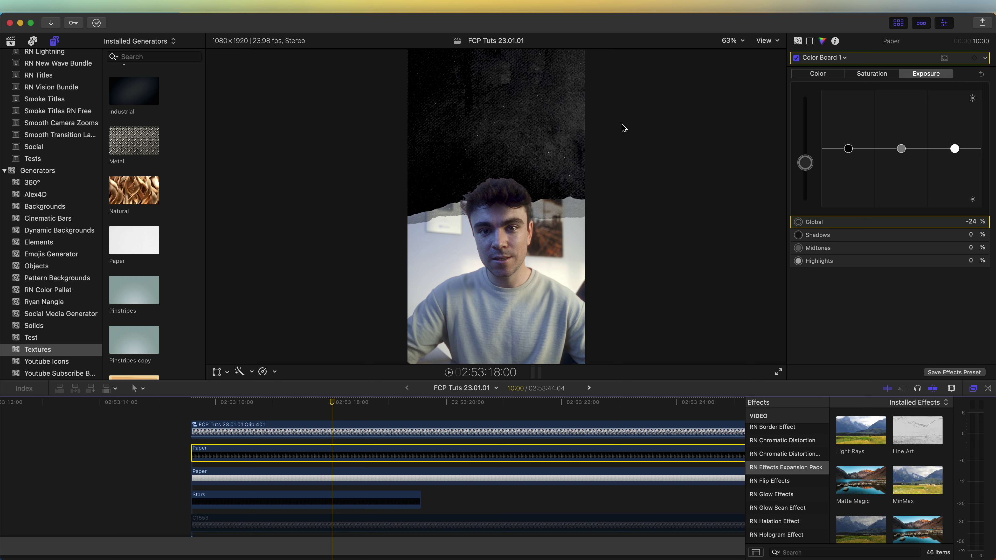
Step: Apply the Stop Motion effect to the Paper and Stars layers, giving Stars rotation amplitude 0, X amplitude 3.0 px and X speed 33.0
scroll(813, 430, up, 3)
click(780, 465)
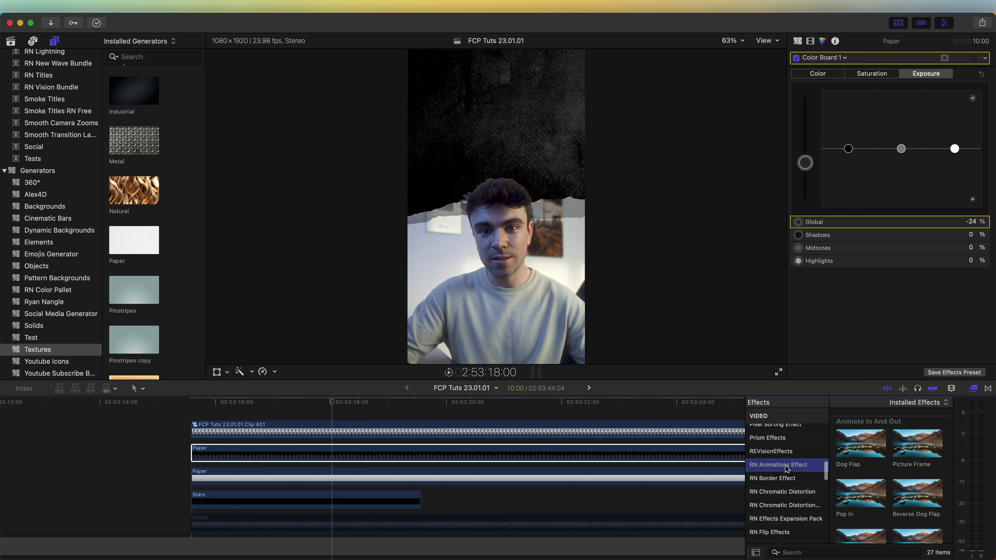
scroll(875, 471, down, 5)
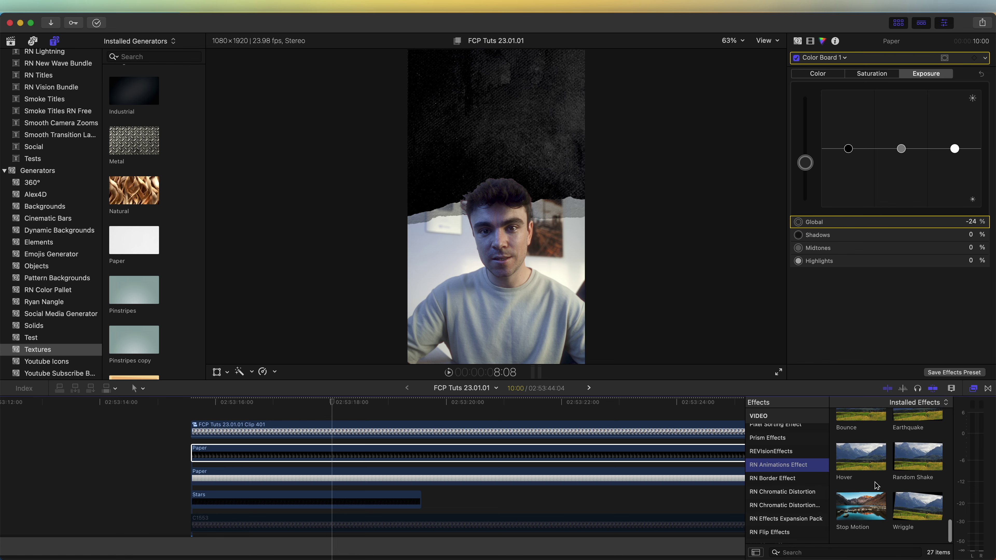
drag(861, 508, 337, 455)
click(388, 500)
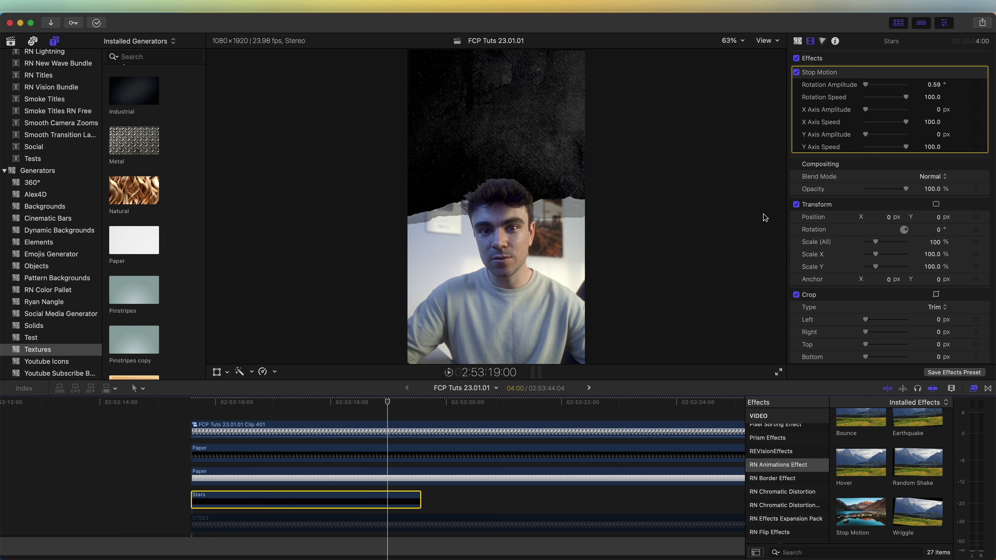
drag(865, 84, 866, 109)
key(space)
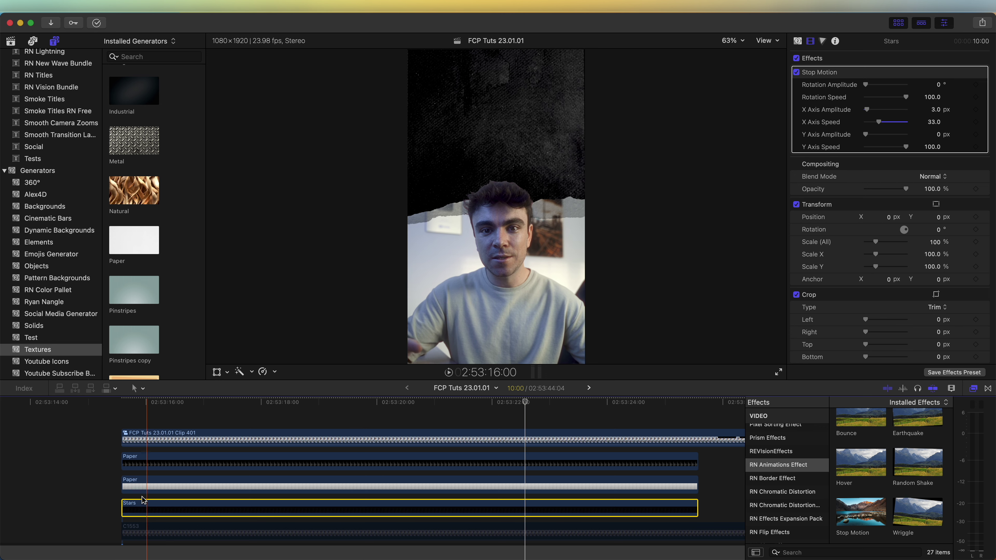
Step: Scale both Paper layers and the Stars layer to 102% and extend them to the end of the rip compound clip
drag(102, 461, 180, 500)
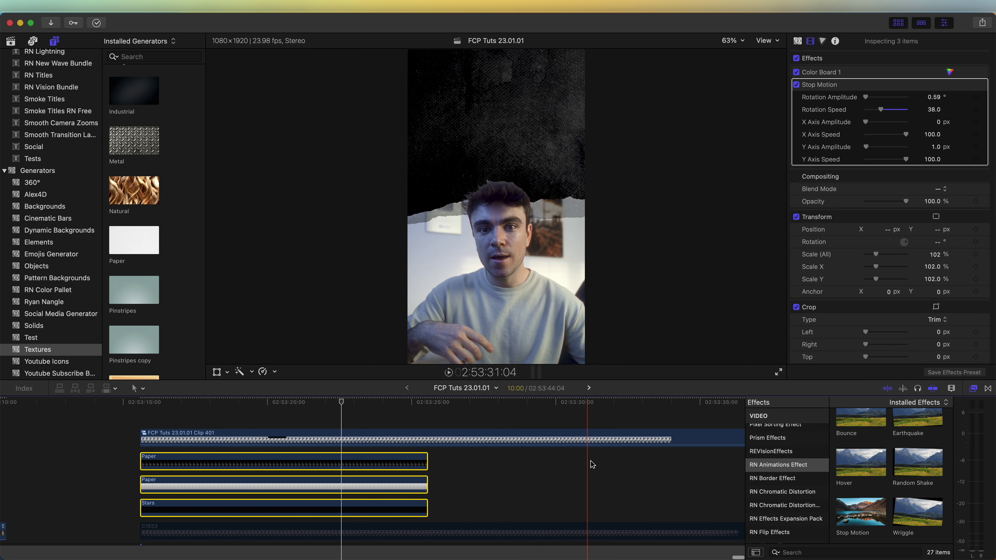
scroll(590, 463, right, 4)
drag(356, 448, 686, 447)
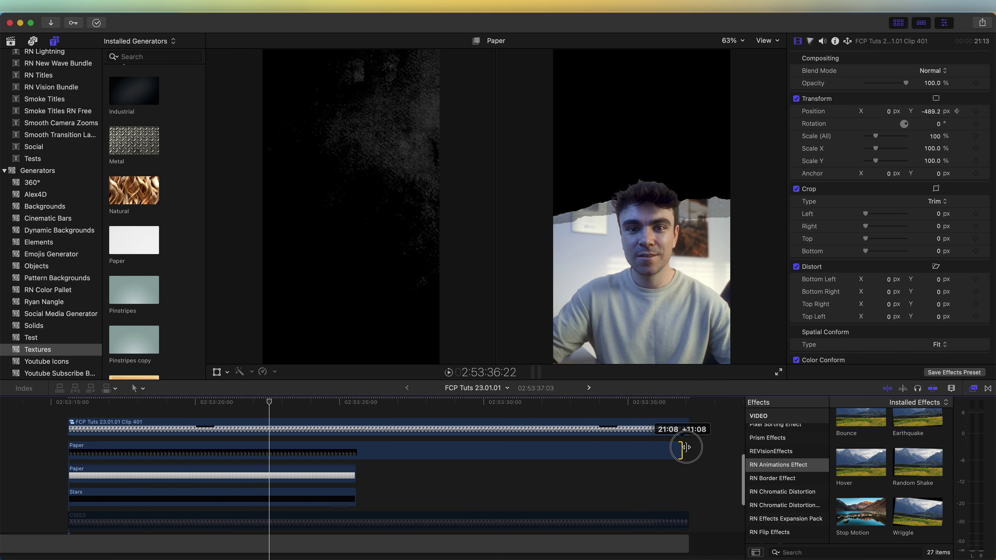
drag(356, 475, 689, 469)
drag(355, 495, 689, 492)
Step: Combine the two Paper layers and the Stars layer into a new compound clip in the Projects event
drag(701, 447, 623, 486)
right_click(337, 451)
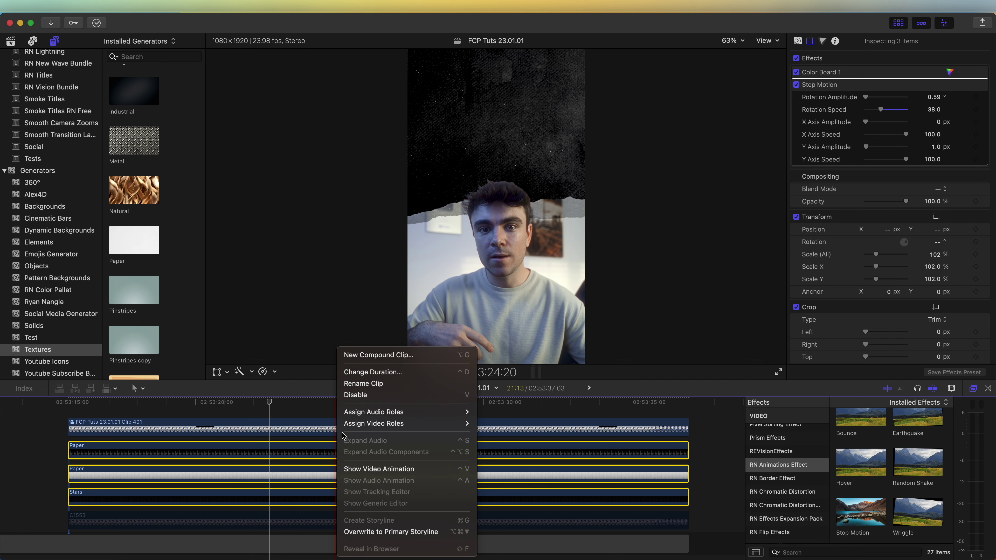
click(359, 355)
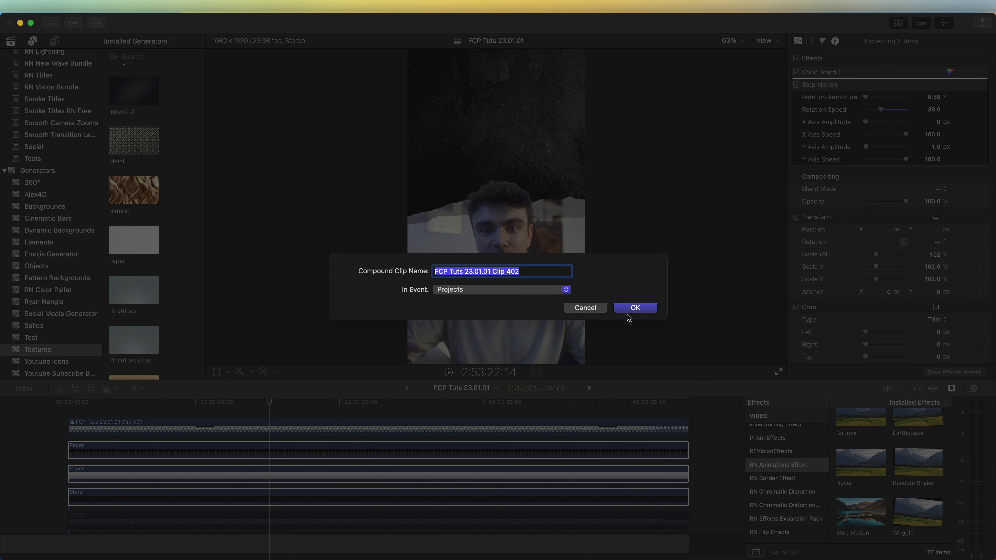
click(624, 313)
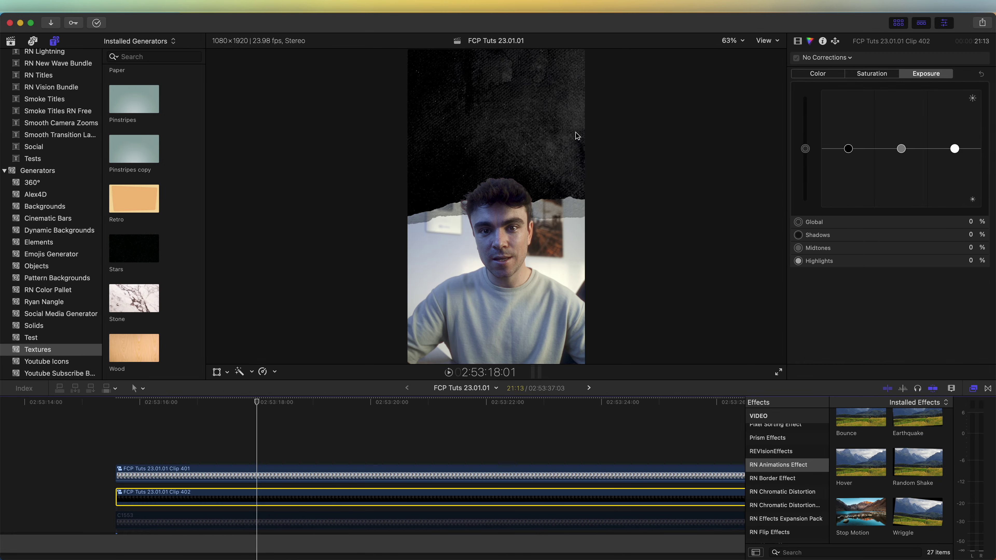
Step: Place the Lower Third title from Dynamic Titles between the rip compound clip and the texture compound clip
scroll(64, 97, up, 10)
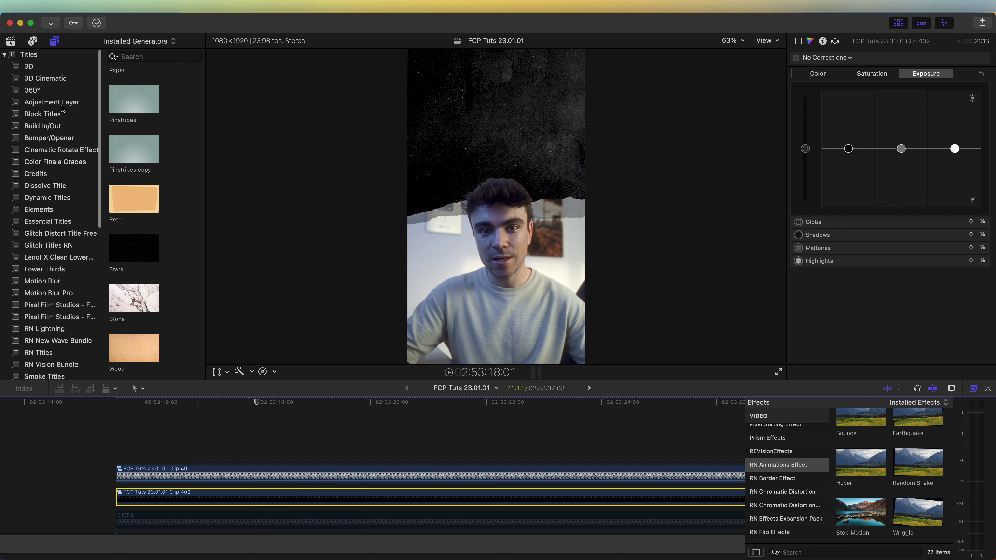
click(56, 197)
scroll(146, 126, down, 2)
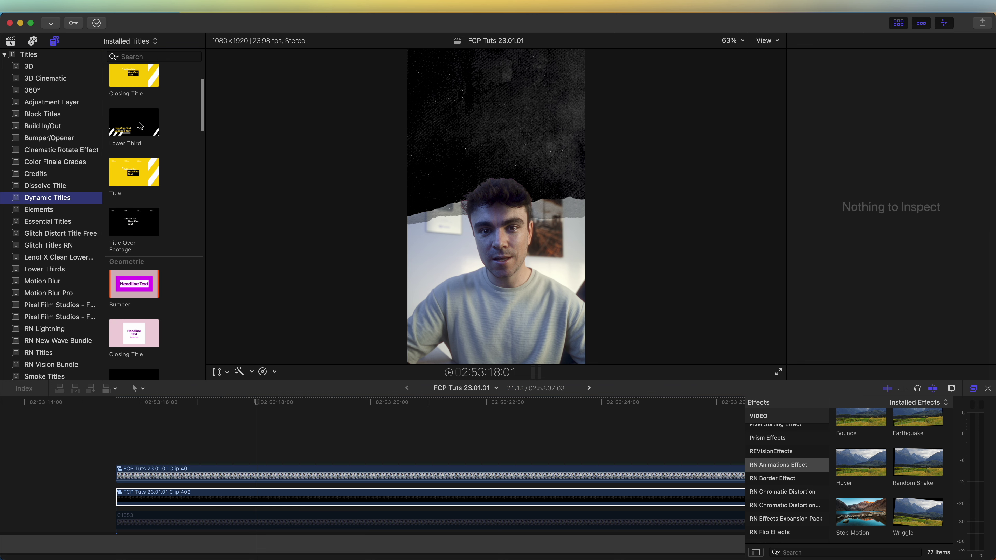
drag(146, 127, 257, 452)
drag(283, 454, 281, 481)
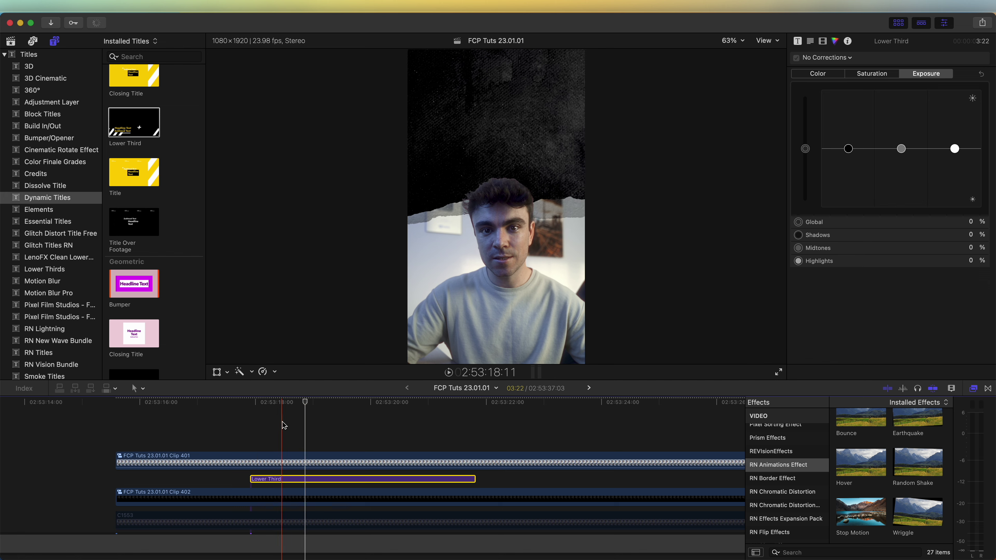
Step: Move the Lower Third title up onto the dark textured area above the subject's head
click(217, 371)
drag(500, 208, 510, 58)
drag(511, 161, 507, 152)
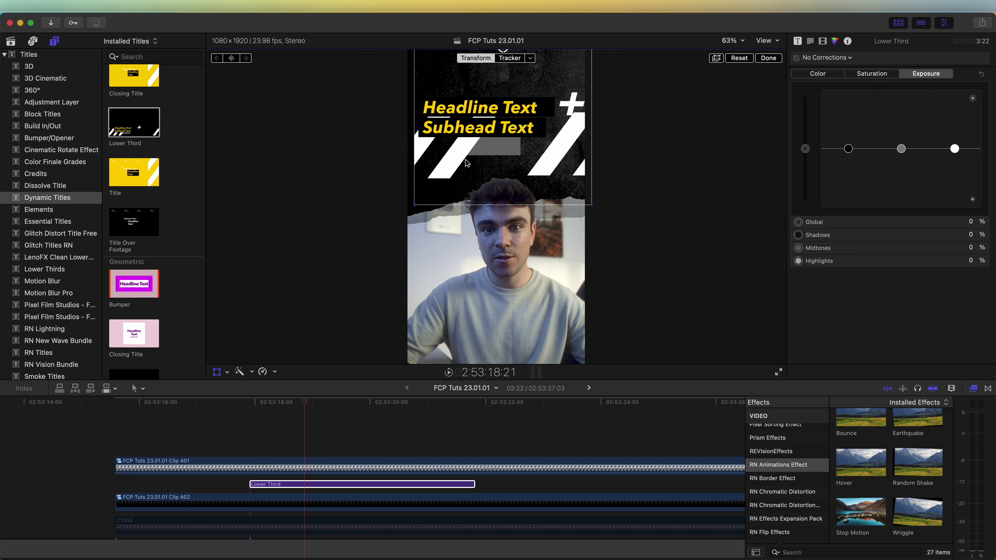
Step: Centre-align the title's headline and delete the Subhead Text
click(810, 40)
click(868, 119)
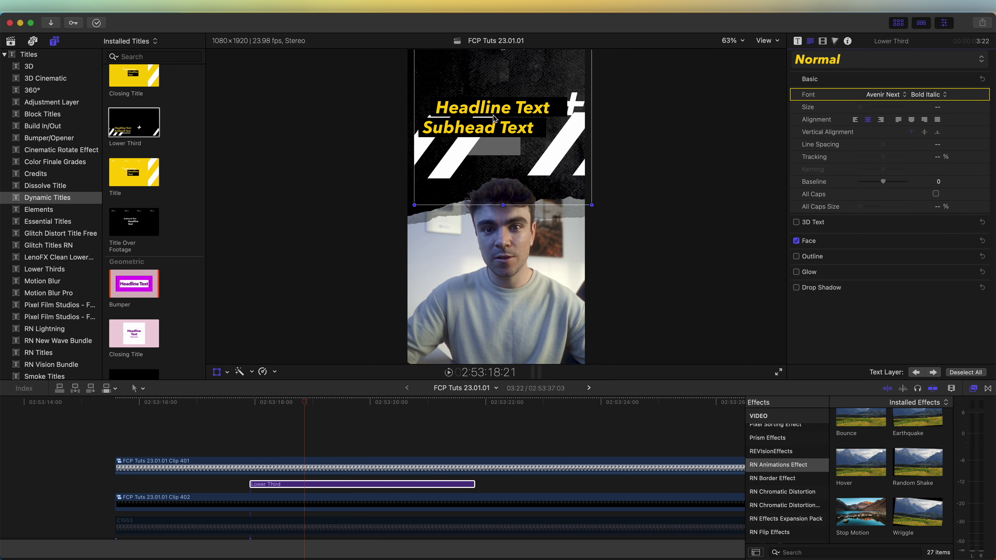
double_click(479, 128)
key(BackSpace)
Step: Replace the headline with MAKE BETTER REELS on two lines and enlarge the text to fill the frame's width
double_click(493, 107)
text(MAKE BETTER)
key(Return)
text(REELS)
double_click(804, 97)
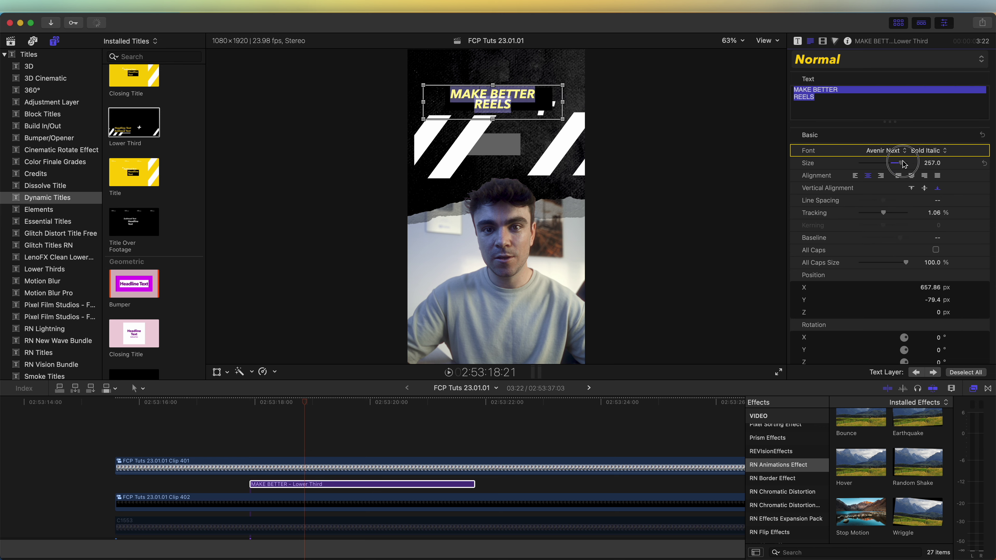
click(504, 174)
Step: Using the title/action safe zones as a guide, position the title at X 27.7 px, Y 934.6 px and scale it to 96%
click(775, 41)
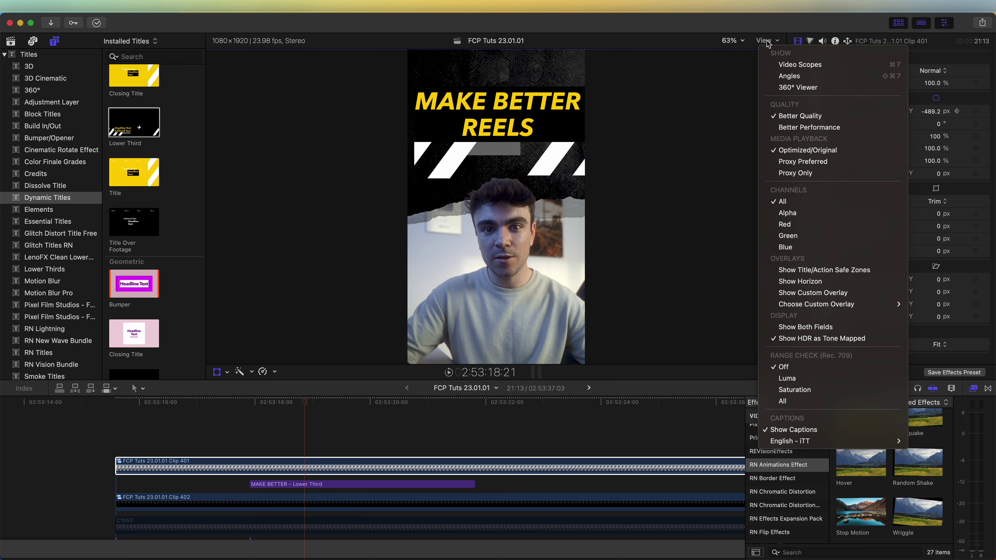
click(814, 271)
click(474, 64)
click(290, 485)
click(217, 372)
drag(495, 171, 496, 173)
click(768, 58)
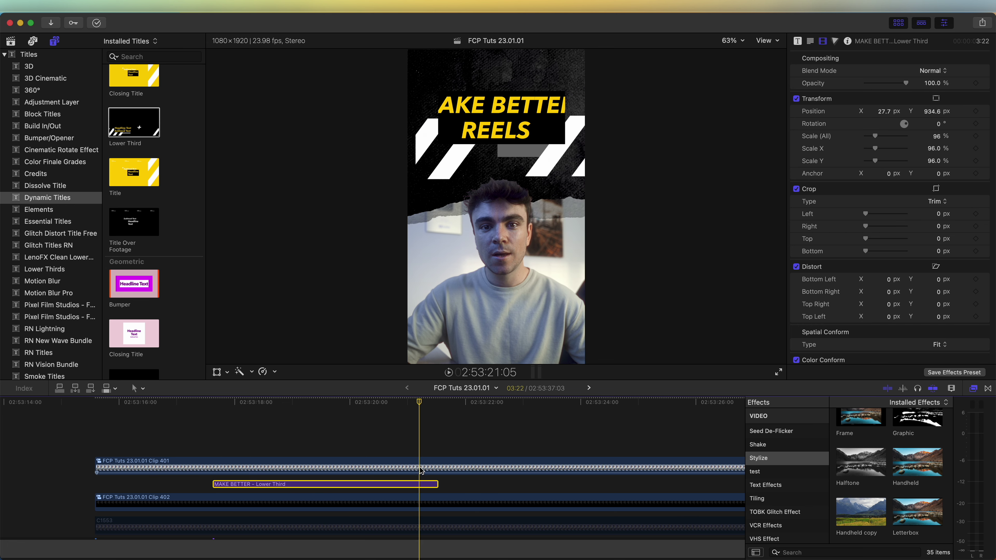
Step: Keyframe Clip 401's vertical position from 02:53:21:05 to Y -1649.6 px at 02:53:21:18, sliding it down out of frame, and play back the move
click(420, 467)
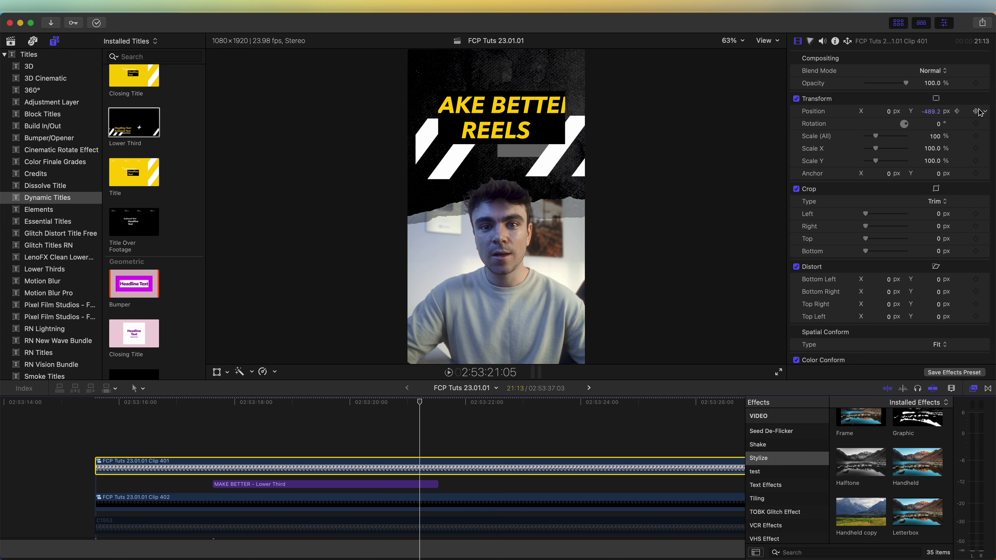
click(429, 402)
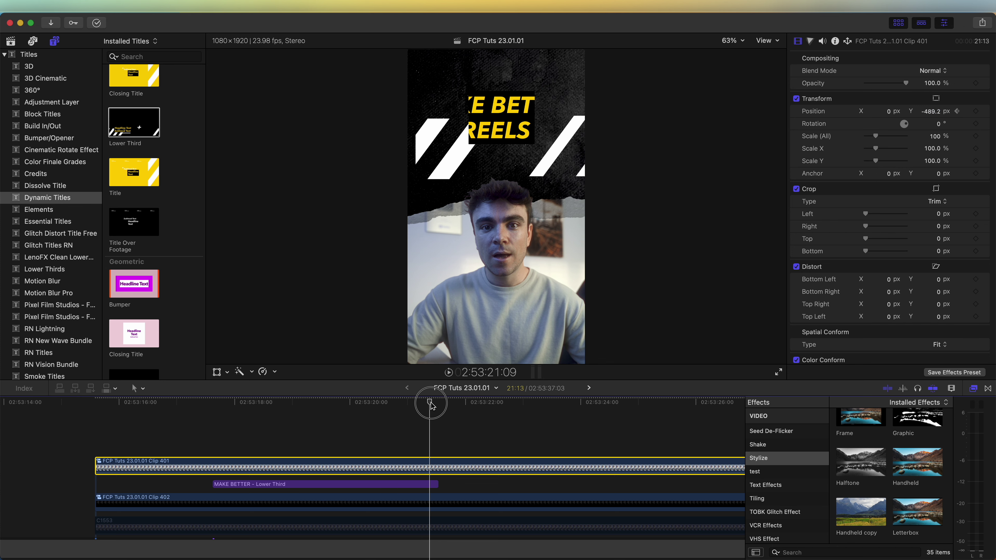
click(451, 403)
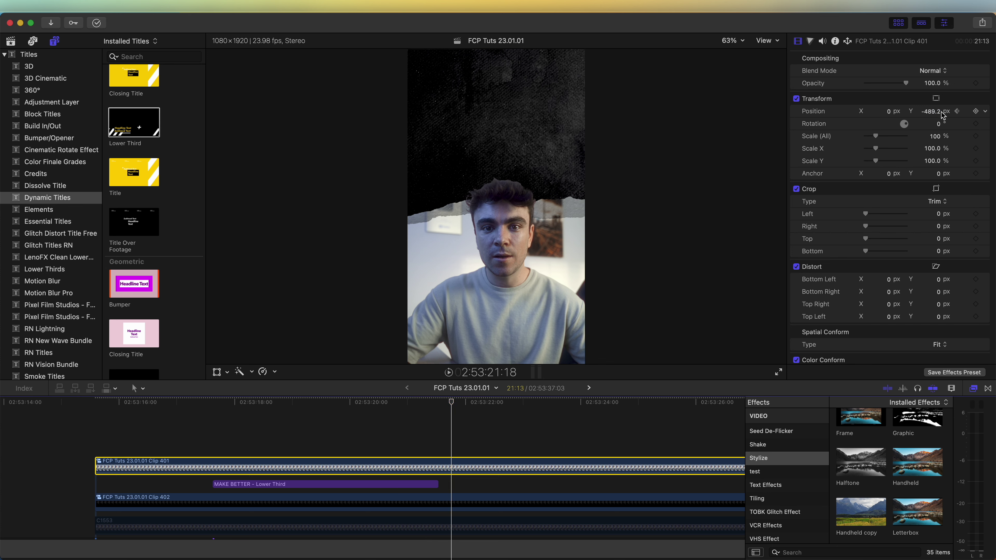
drag(935, 114, 935, 206)
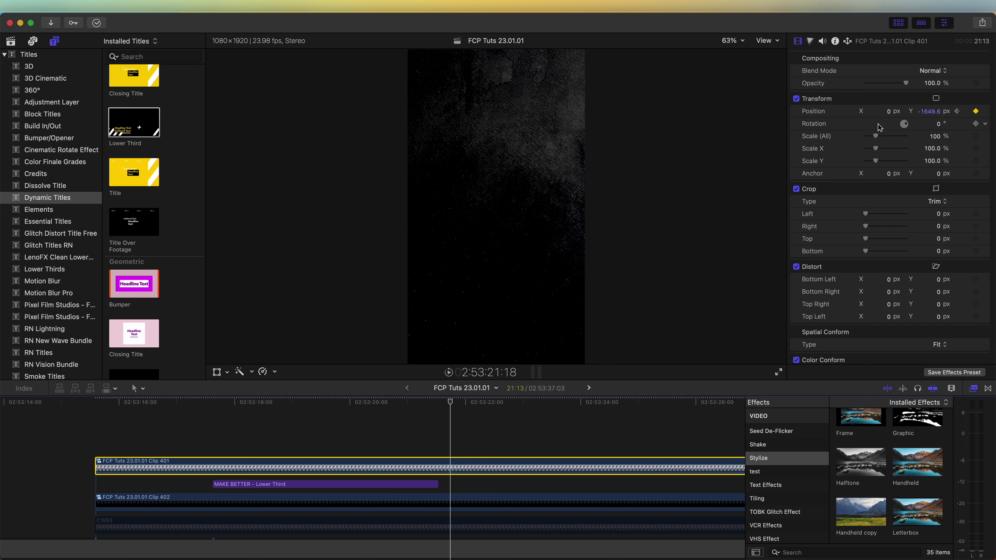
key(space)
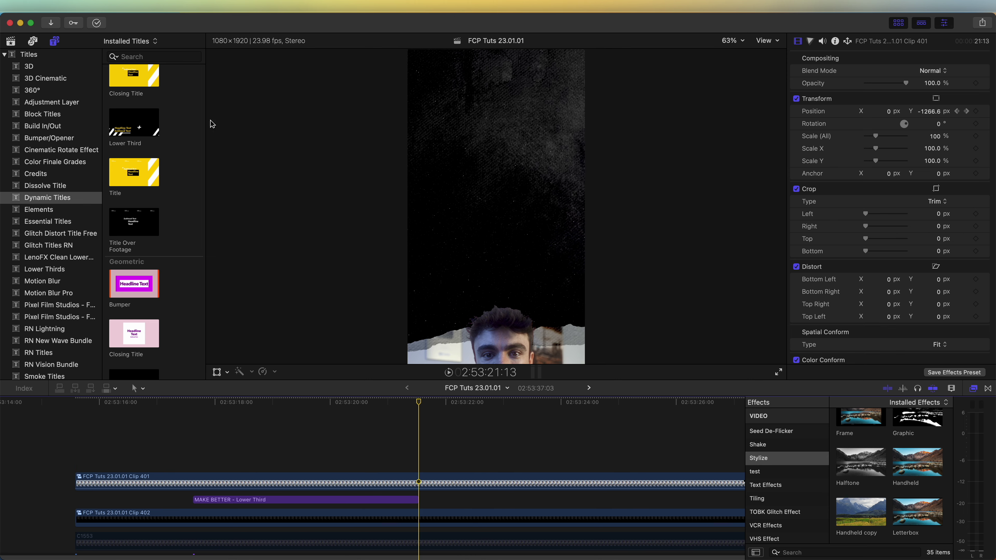
Step: Add the Jitter Title from the RN Vision Bundle above Clip 401, starting where the MAKE BETTER title ends, and select it for editing
scroll(60, 177, down, 5)
click(59, 237)
scroll(135, 205, down, 3)
drag(136, 199, 421, 463)
click(466, 467)
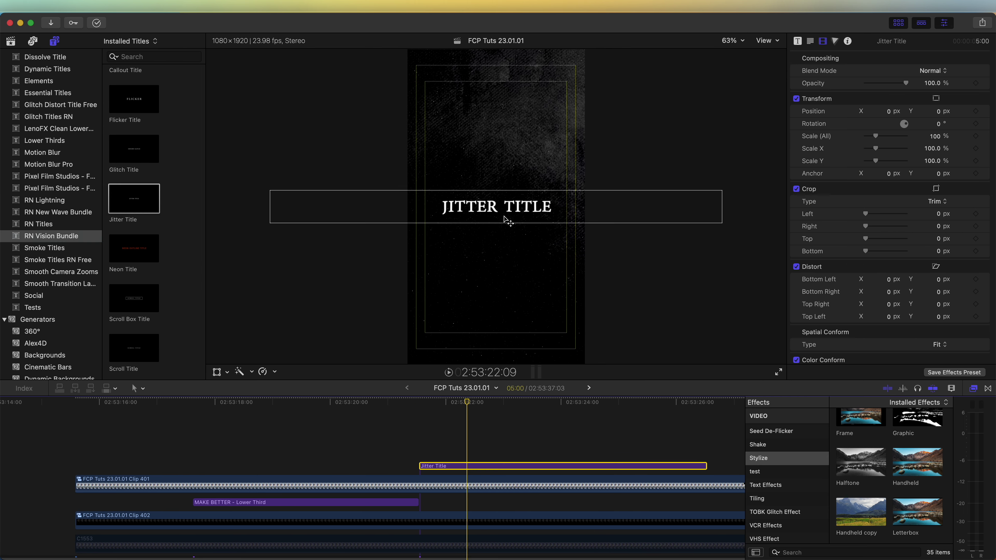